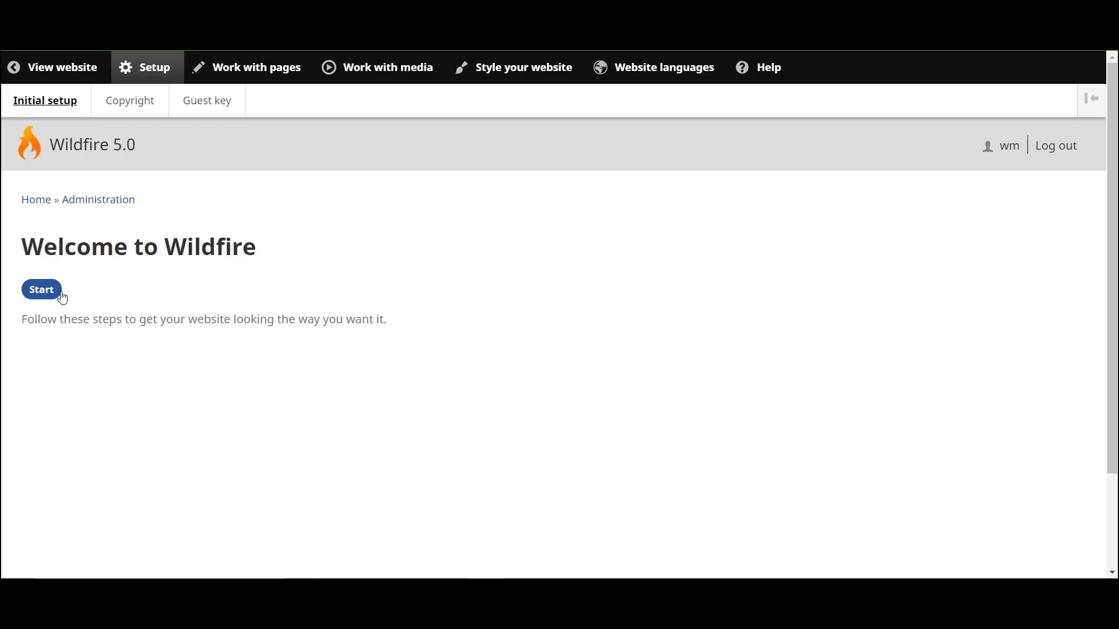
- Start the initial setup and add Español (Spanish) from the language list as a website language
click(54, 294)
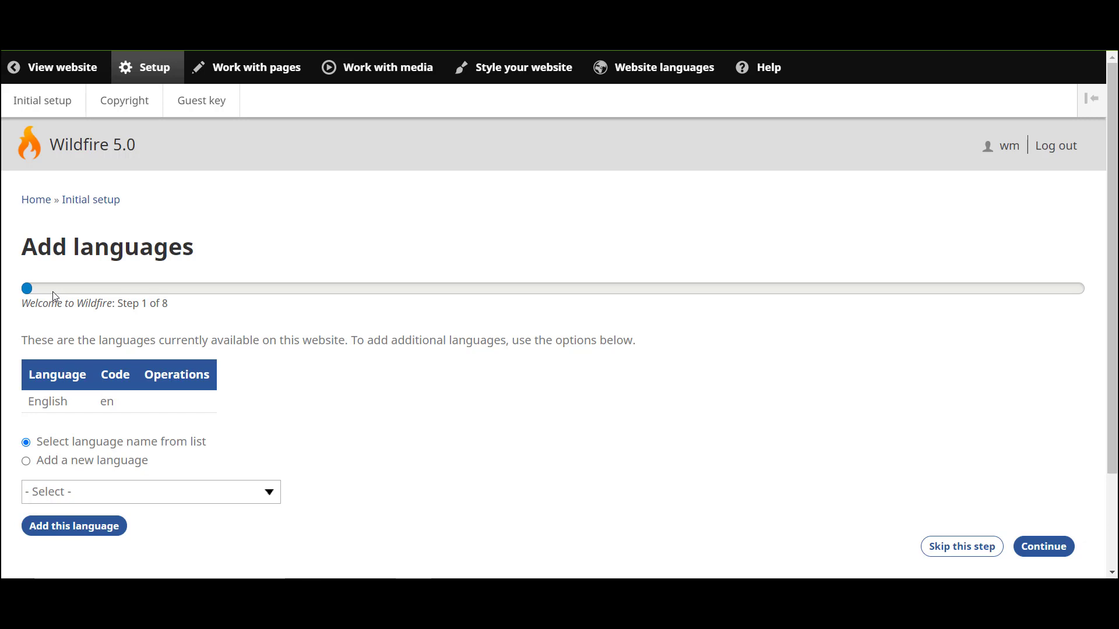
click(271, 493)
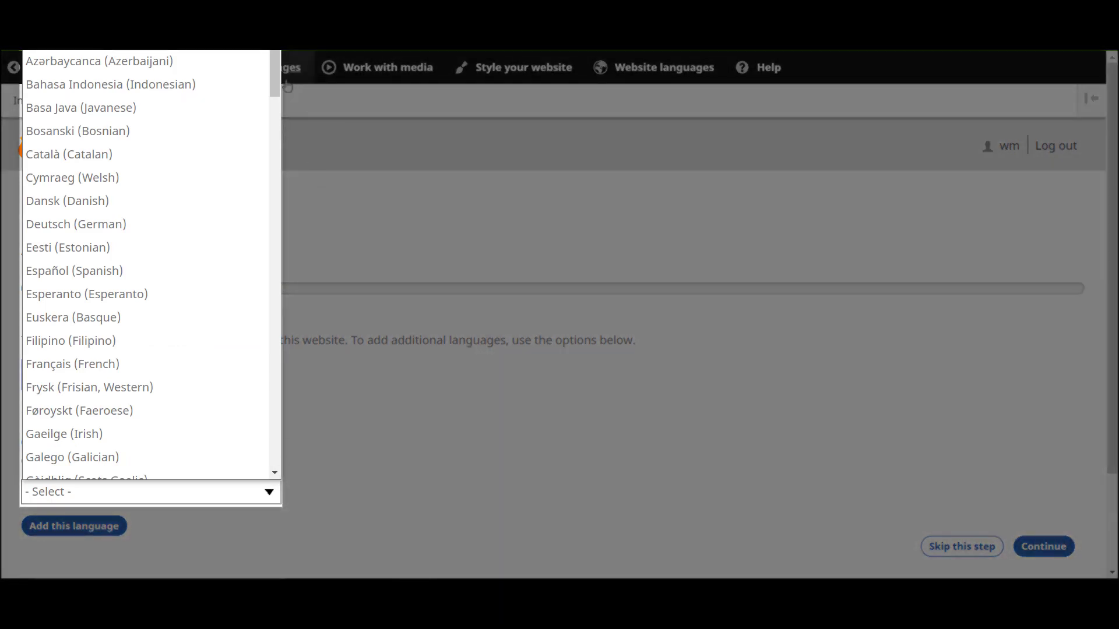
drag(272, 77, 273, 122)
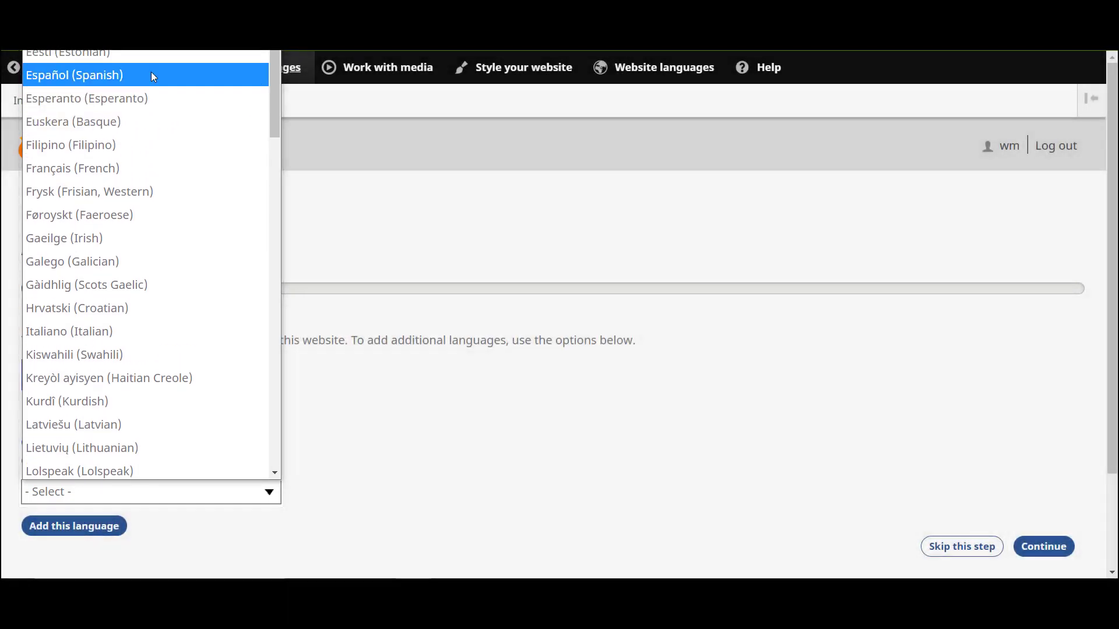
click(152, 74)
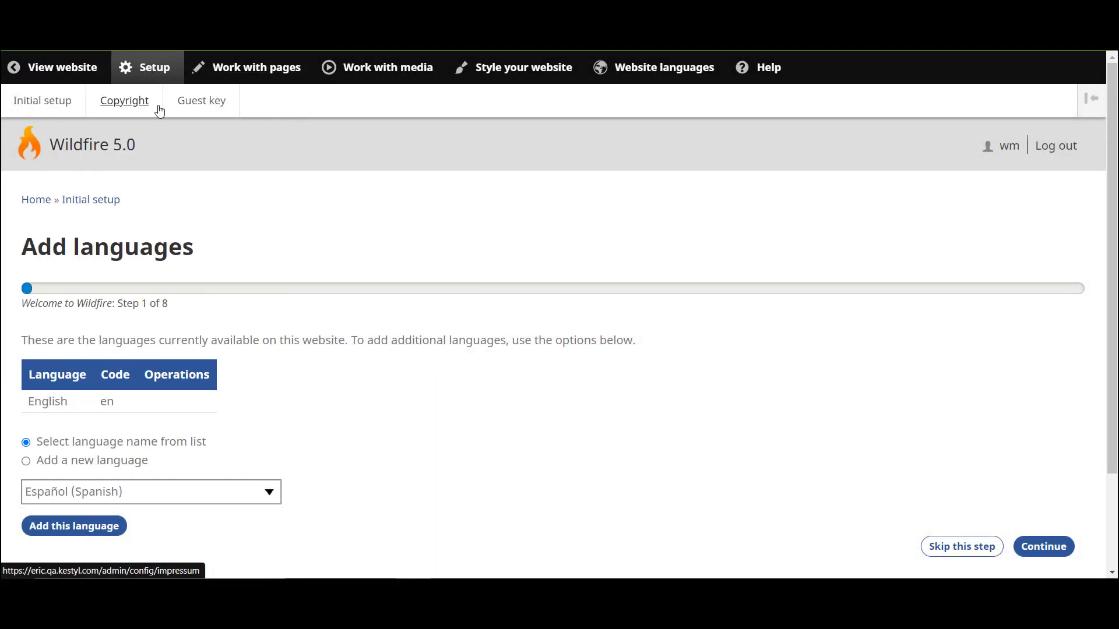
click(100, 533)
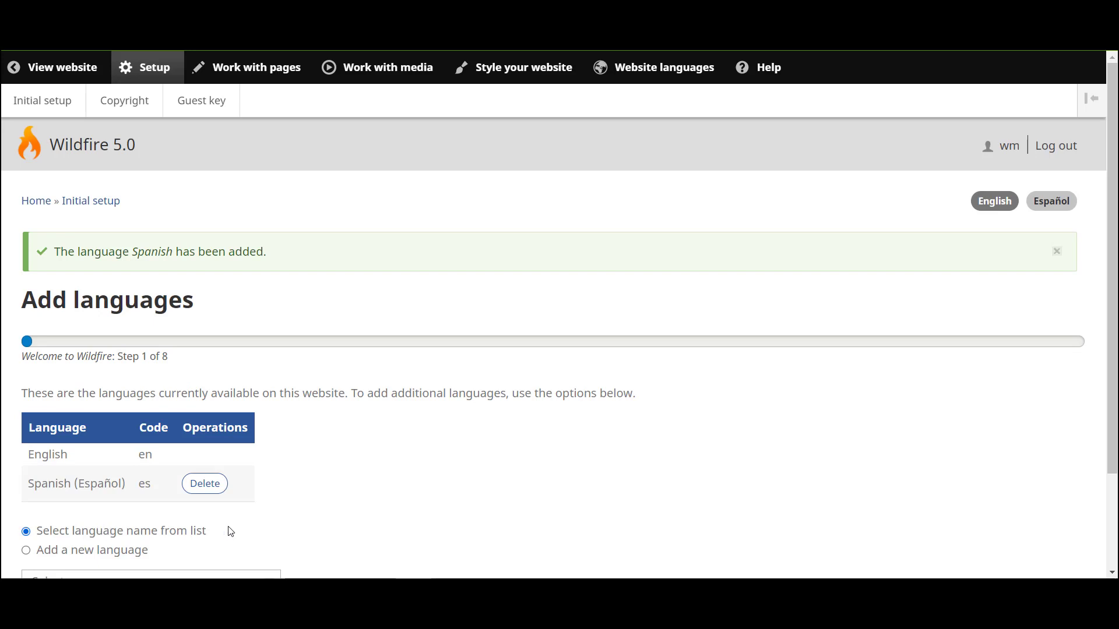
- Add a new language with code zlm, own-script name Bahasa Melayu and left to right (LTR) writing direction
scroll(444, 500, down, 2)
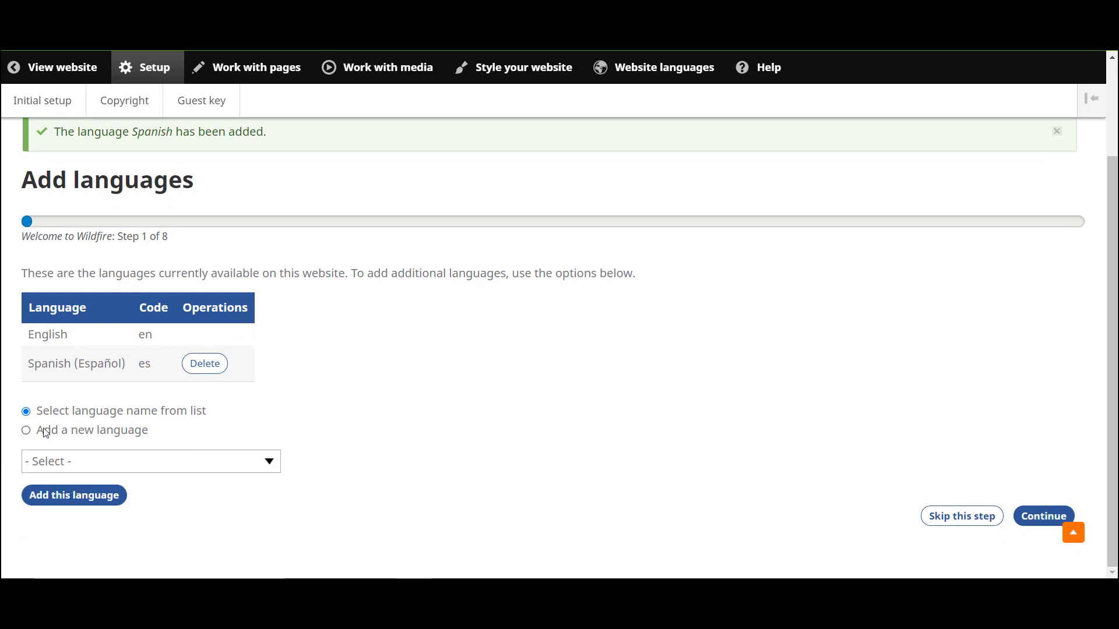
click(26, 431)
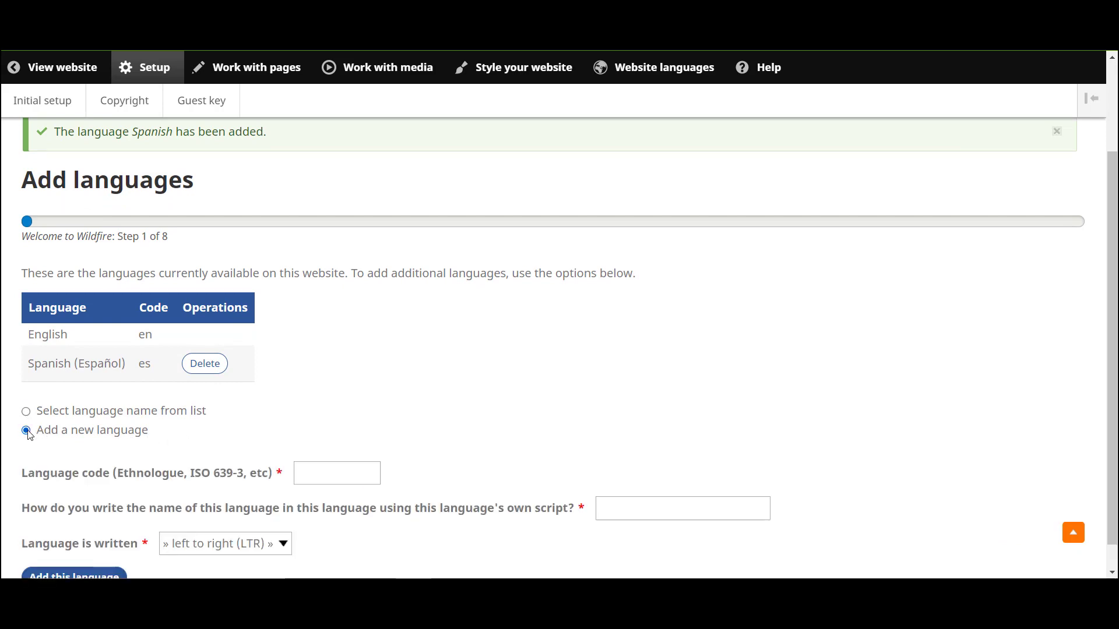
scroll(295, 424, down, 1)
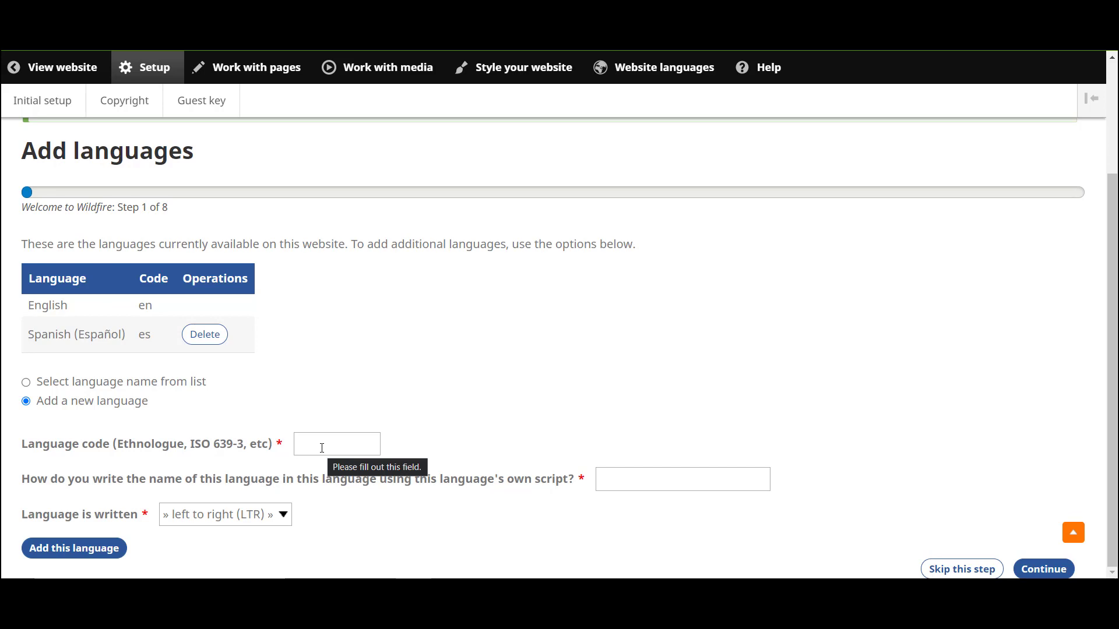
key(shift+Tab)
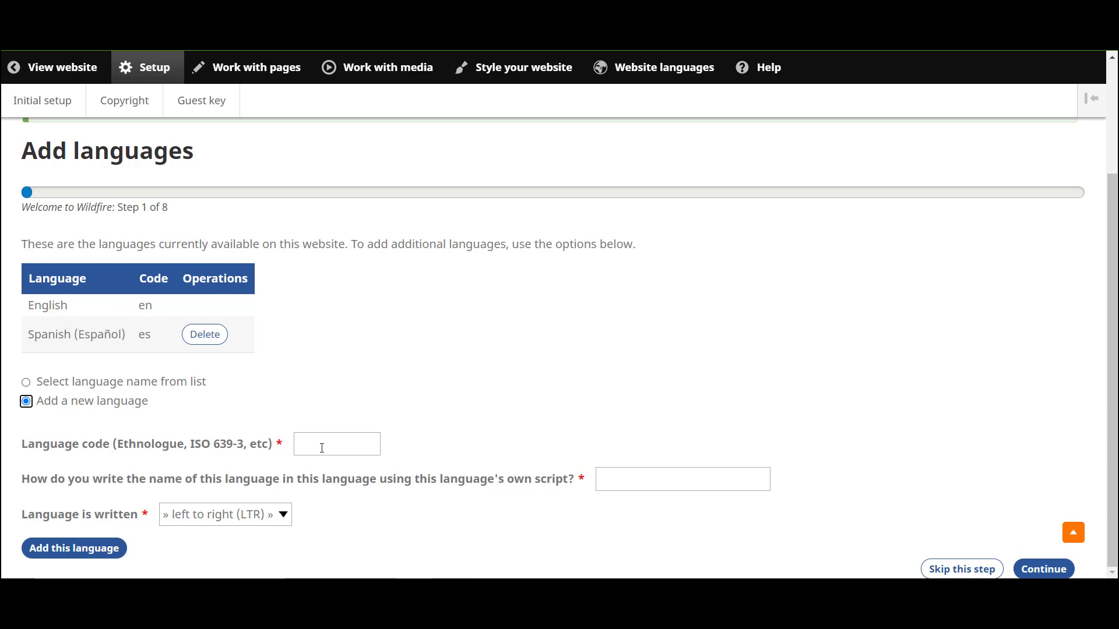
click(322, 448)
text(zlm)
key(Tab)
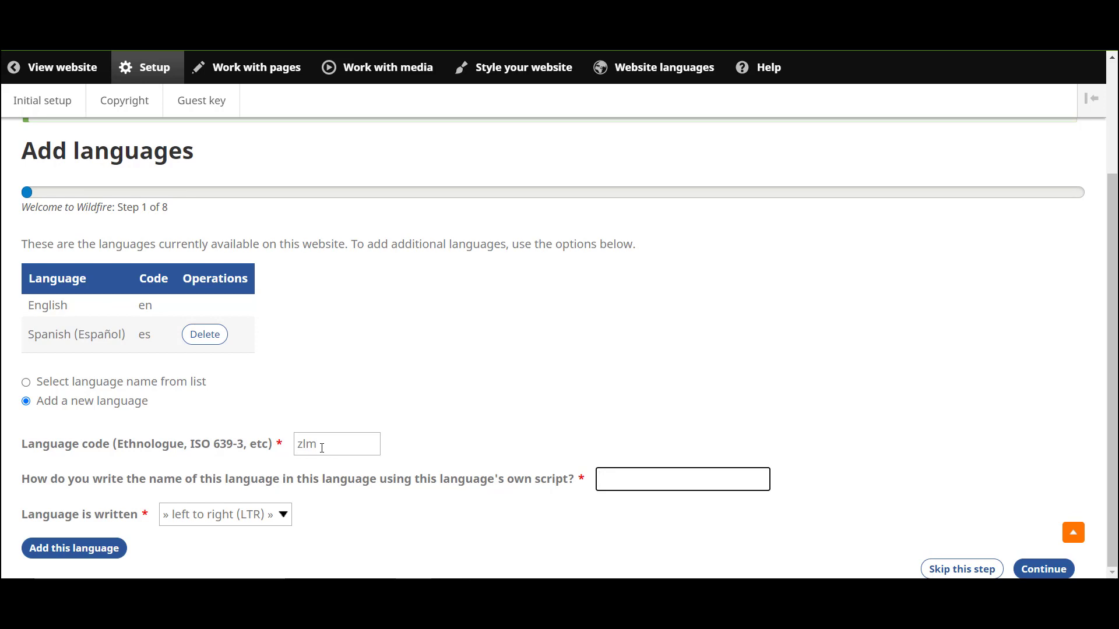
text(Bahasa Melayu)
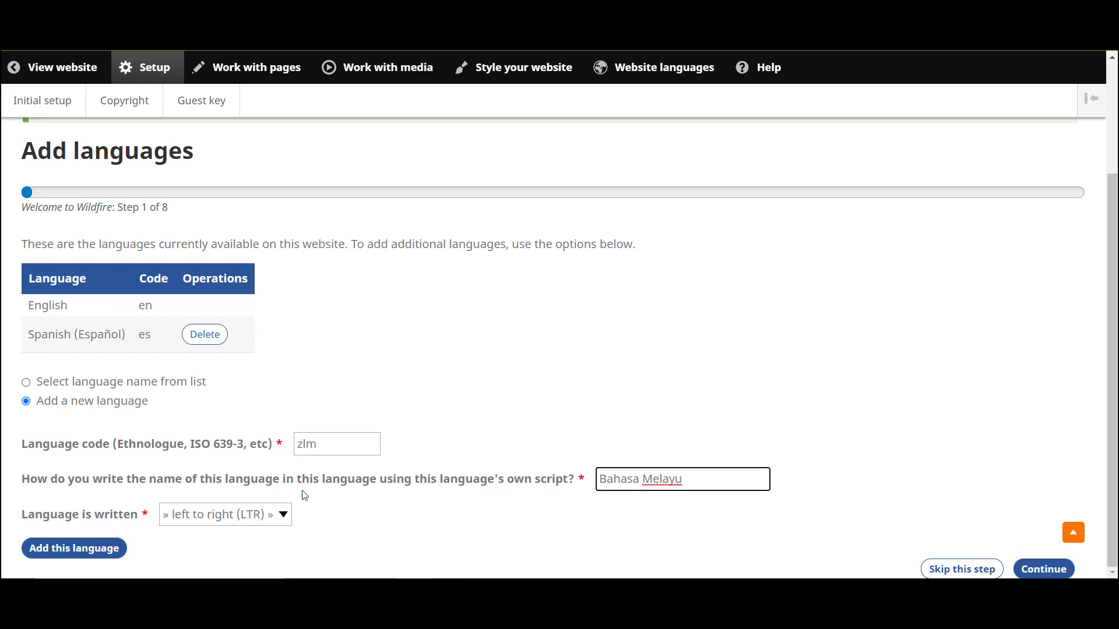
click(283, 516)
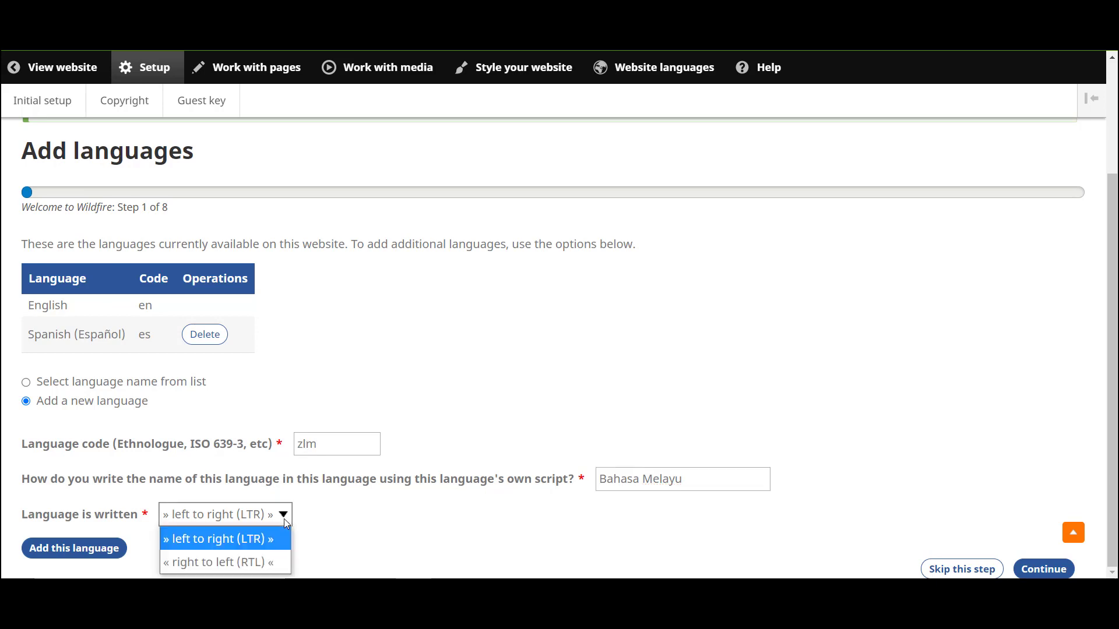
click(322, 517)
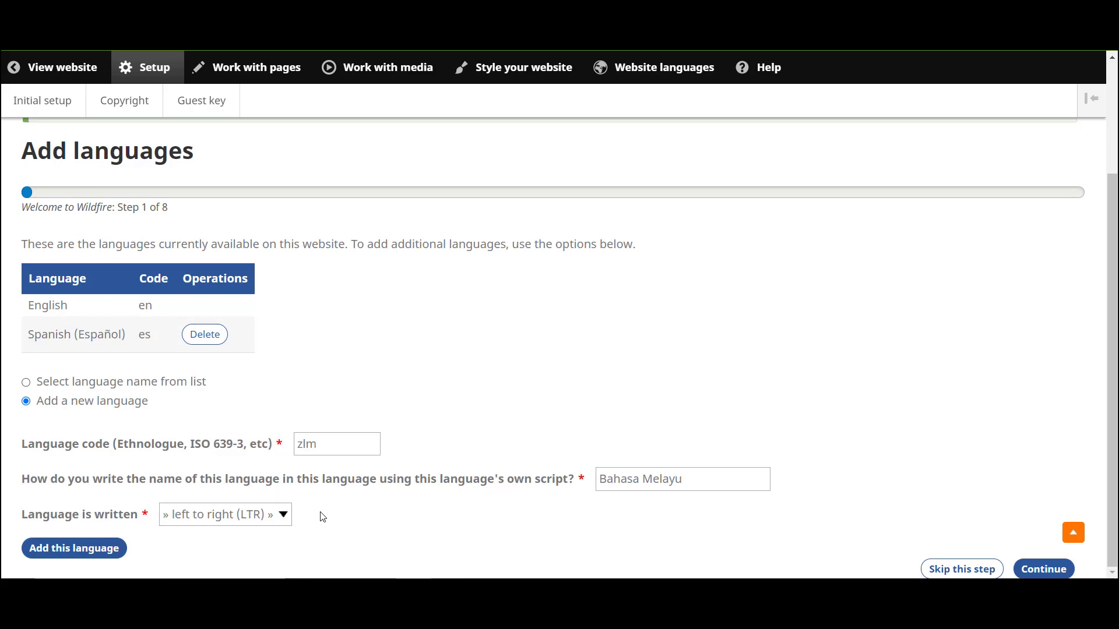
click(123, 554)
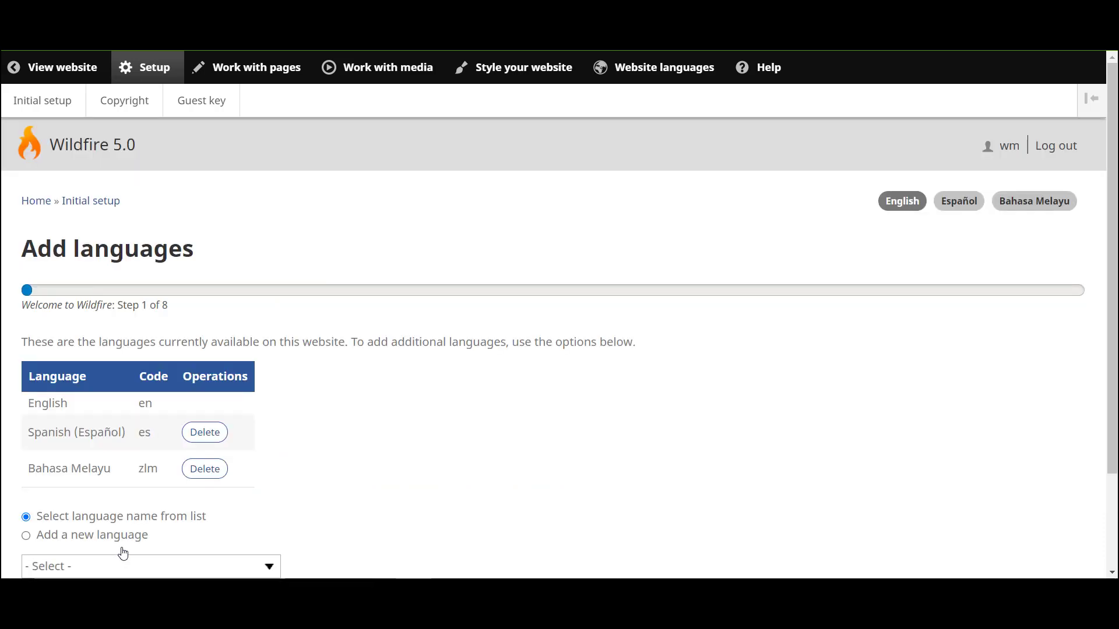
- Continue past adding languages, make Bahasa Melayu the website's default language, and save the choice
scroll(379, 492, down, 2)
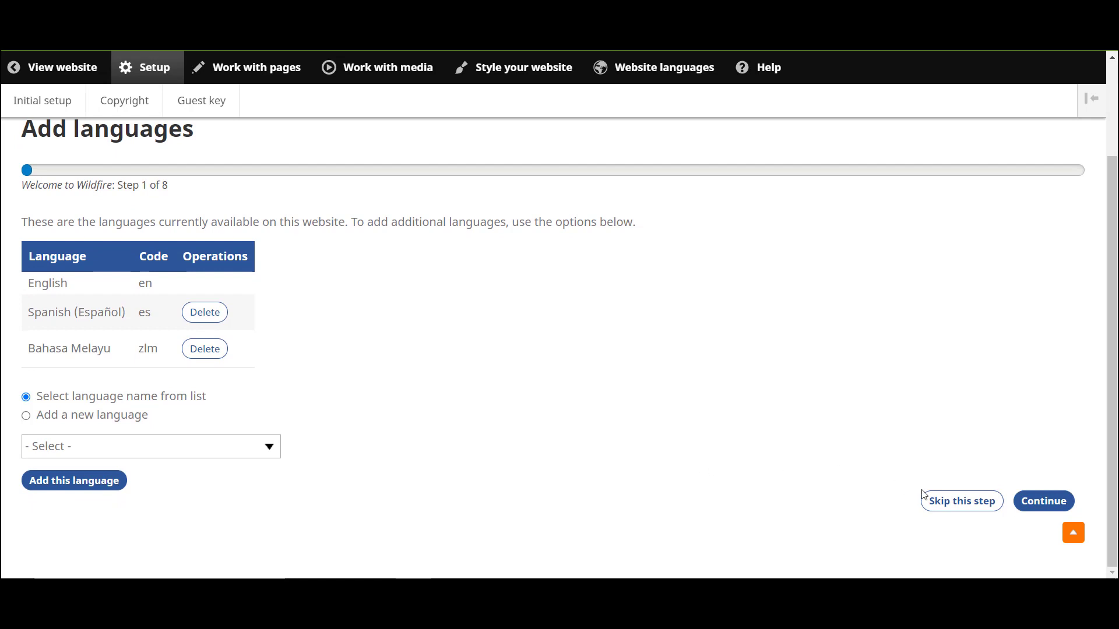
click(1044, 503)
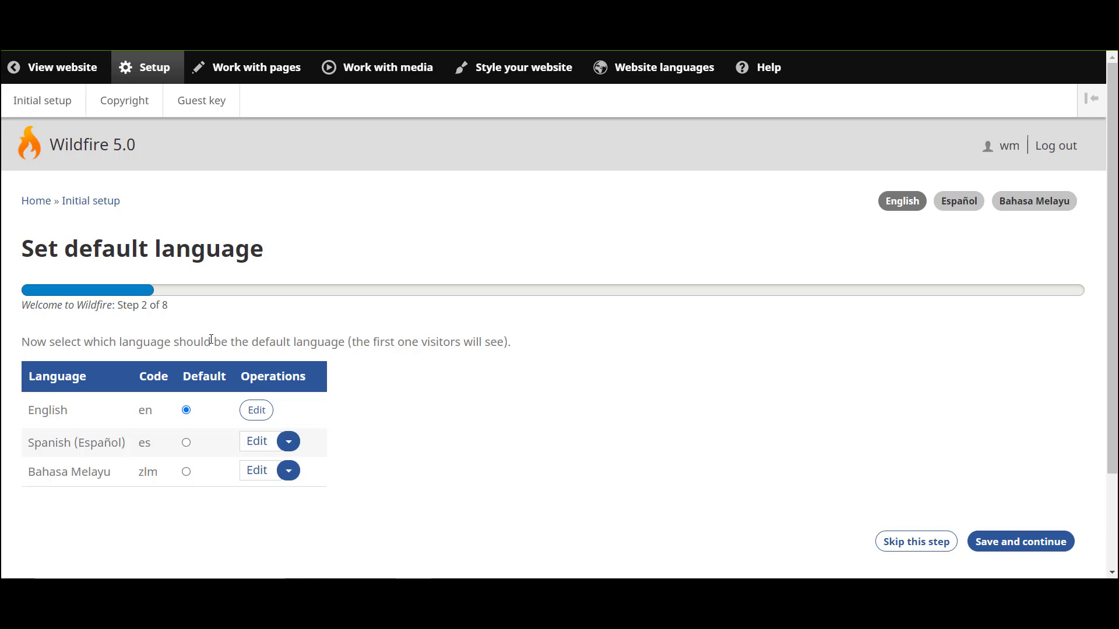
click(186, 469)
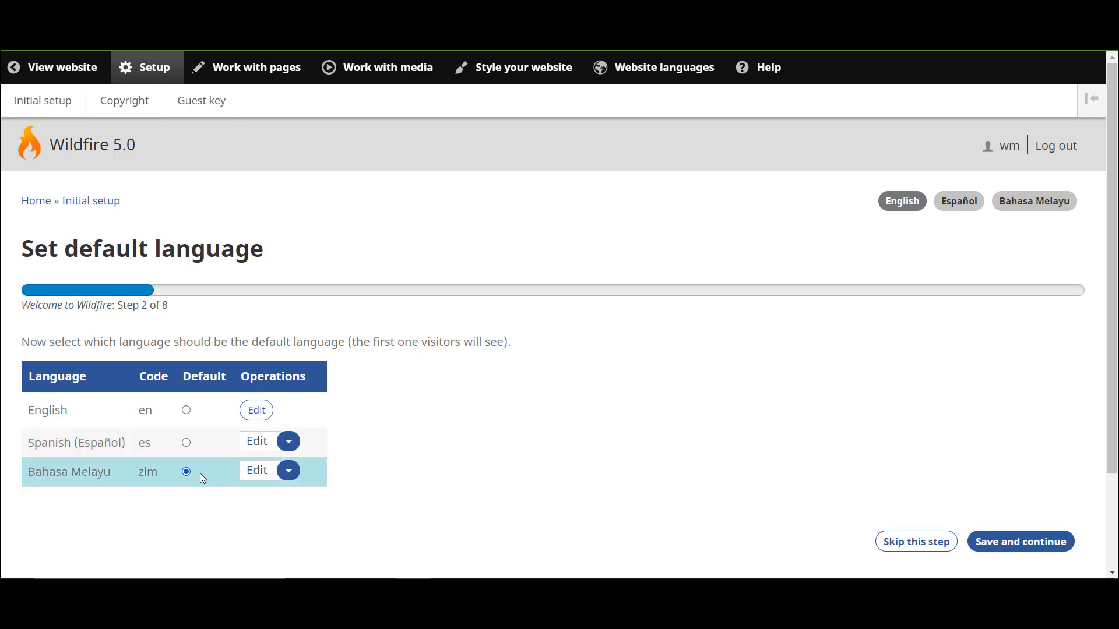
click(989, 548)
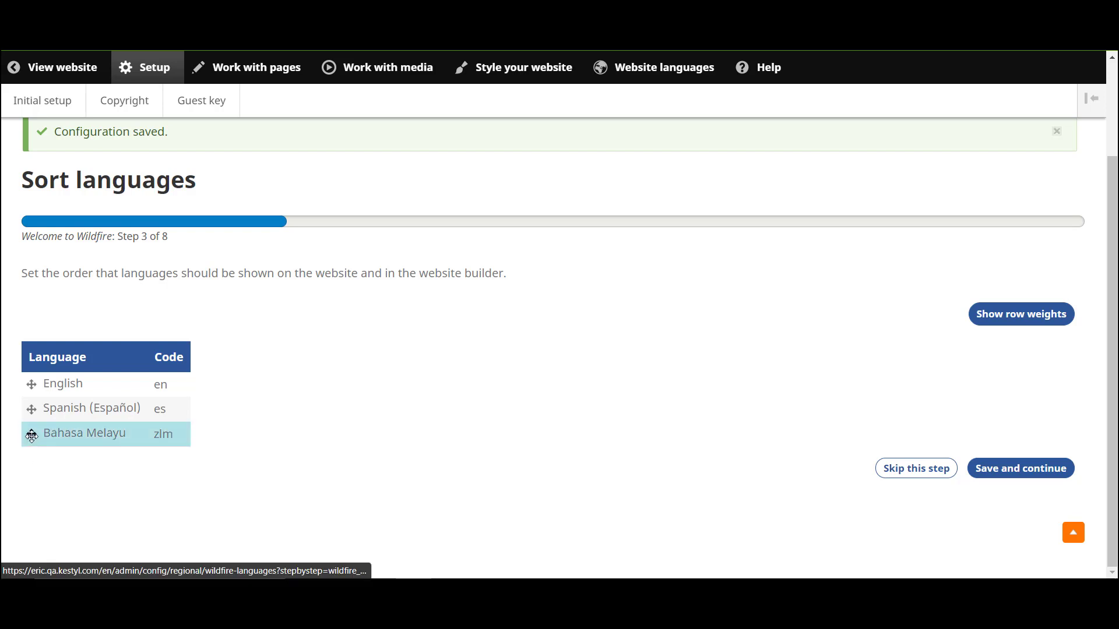
- Save the language order as English, Spanish, Bahasa Melayu, and continue with the Stone theme kept as the selection
drag(31, 434, 34, 411)
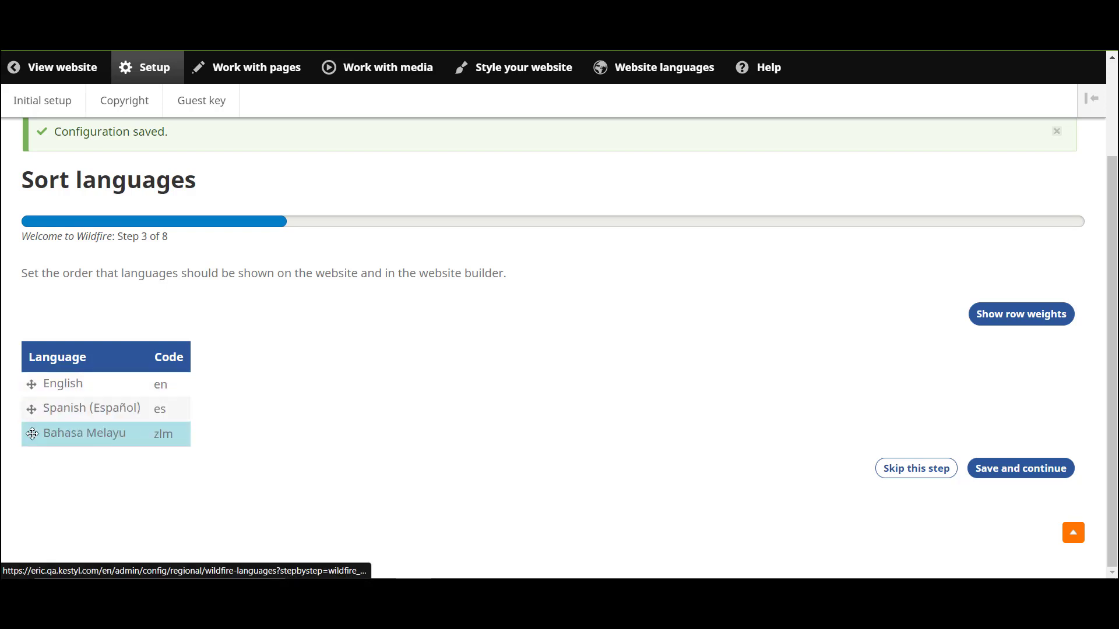
drag(32, 434, 32, 435)
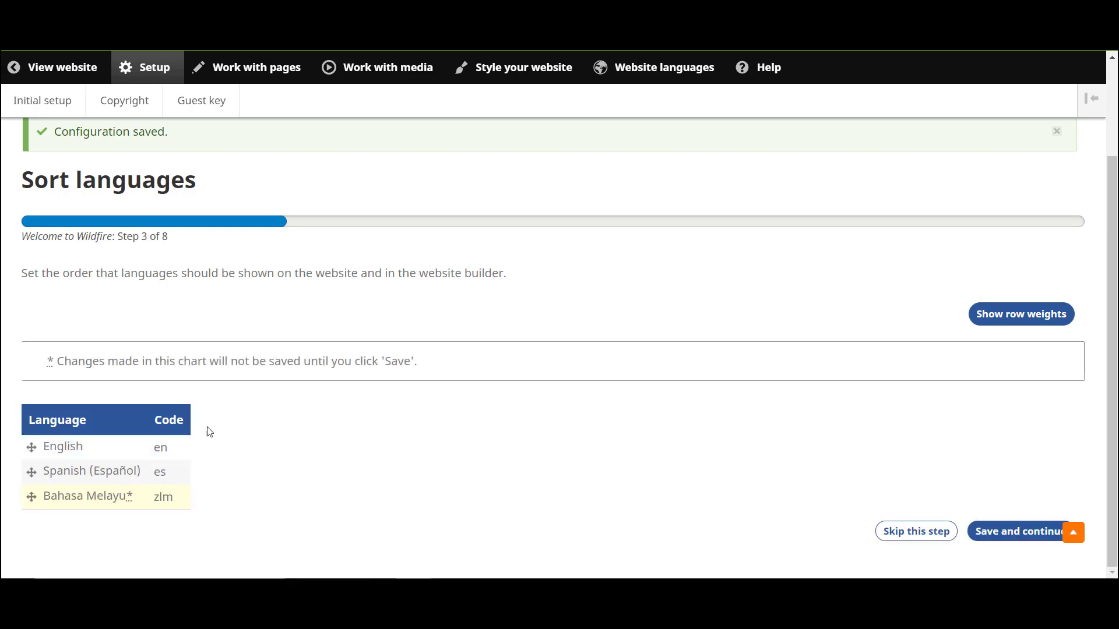
click(1021, 532)
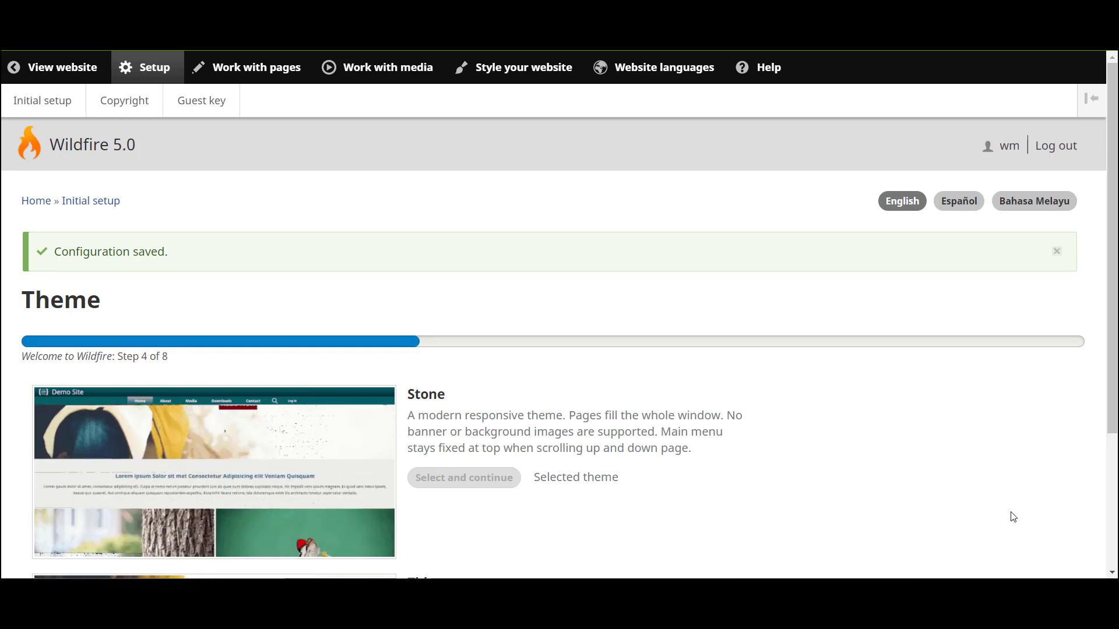
drag(1115, 380, 1109, 514)
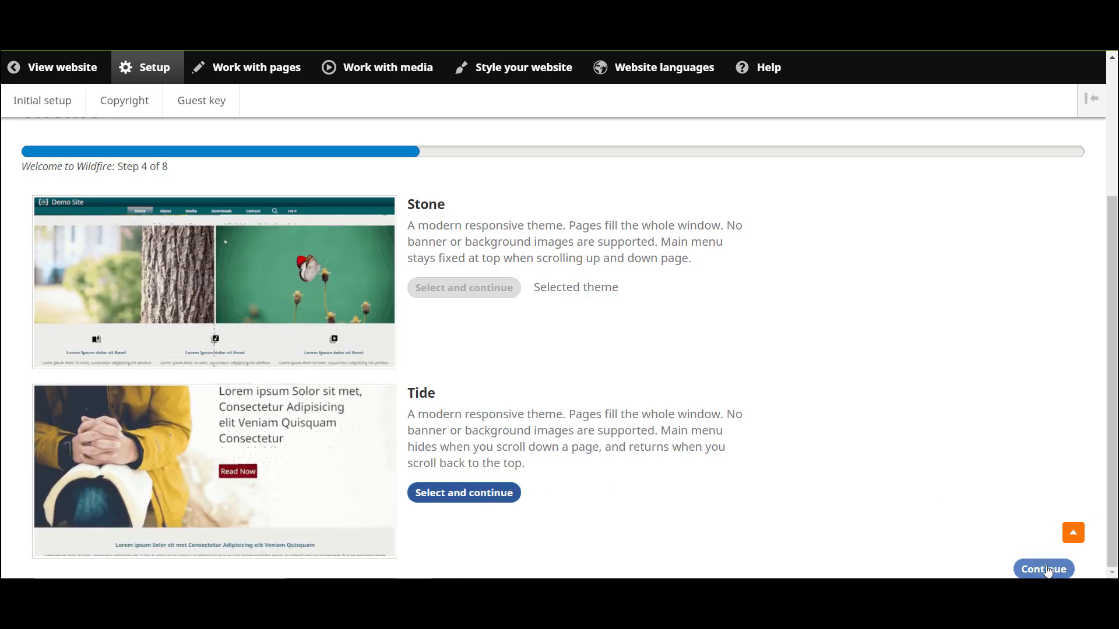
click(1046, 570)
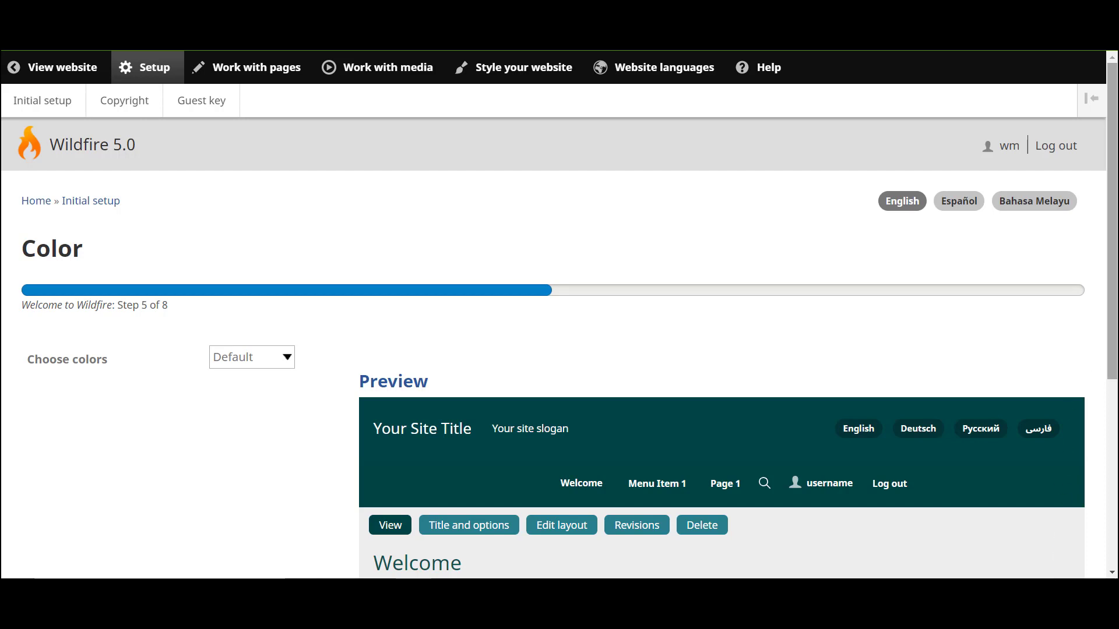
- Try the blue, green and vivid green color schemes in the theme preview
scroll(1106, 319, down, 2)
scroll(1107, 319, down, 5)
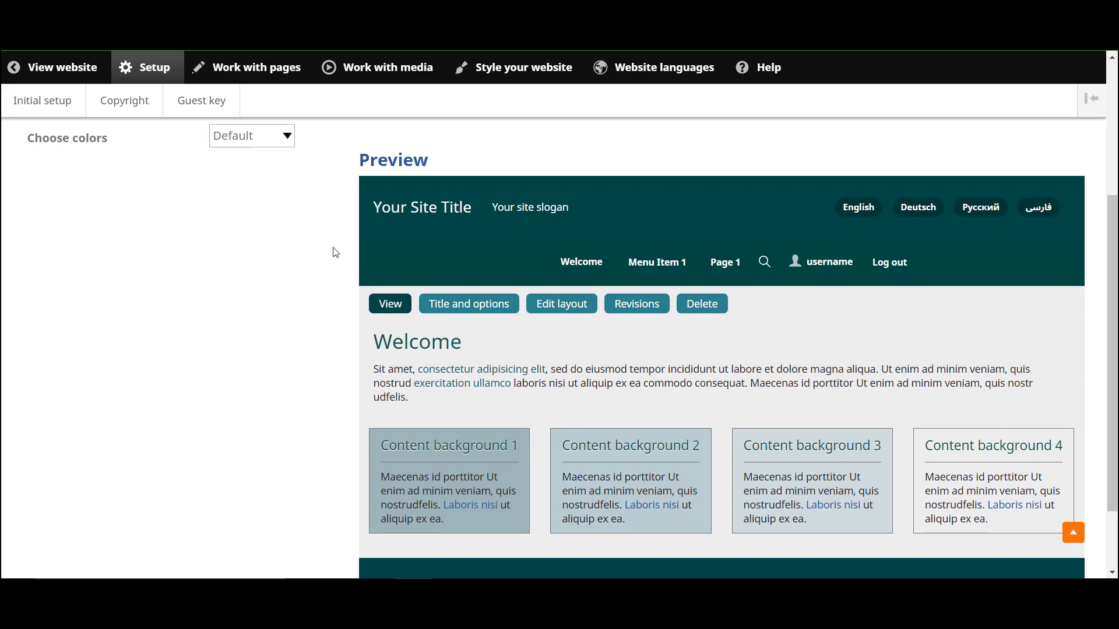
click(288, 140)
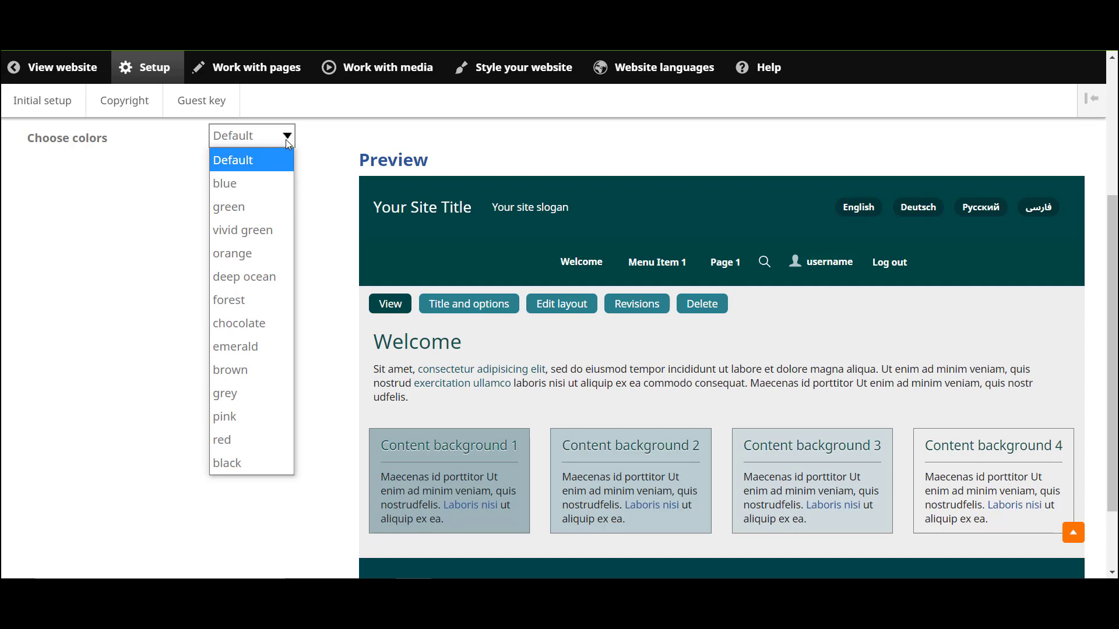
click(270, 185)
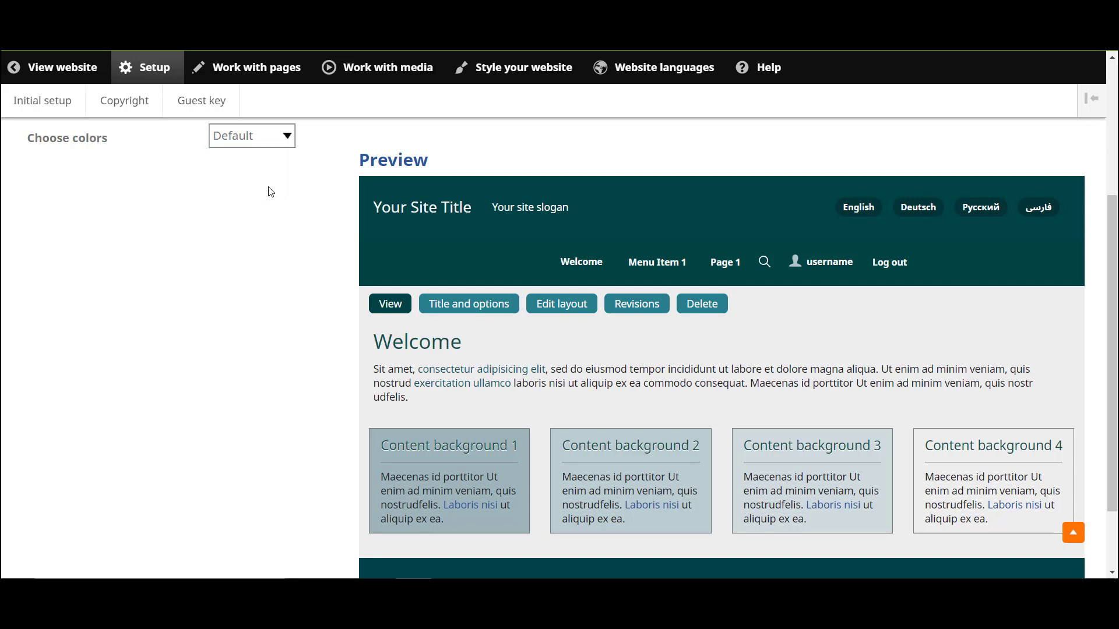
click(285, 140)
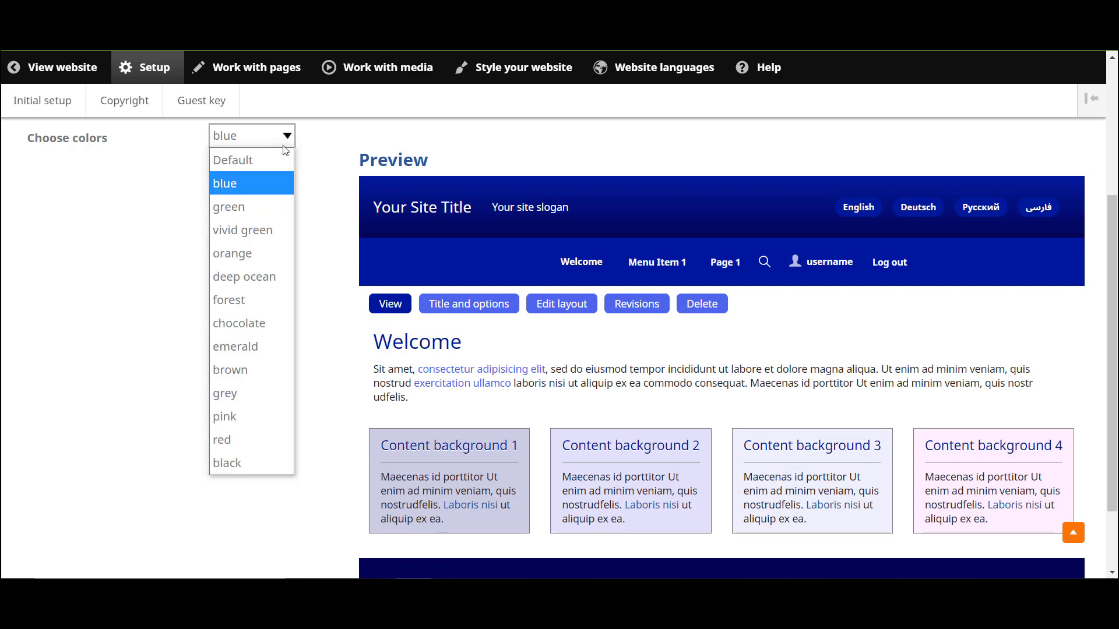
click(263, 203)
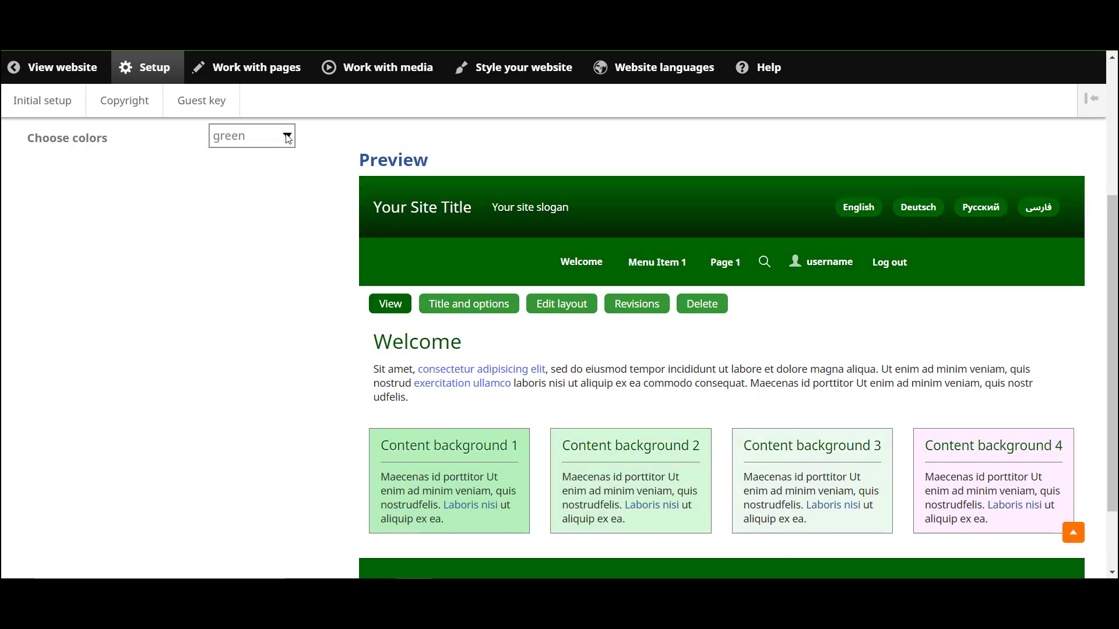
click(282, 140)
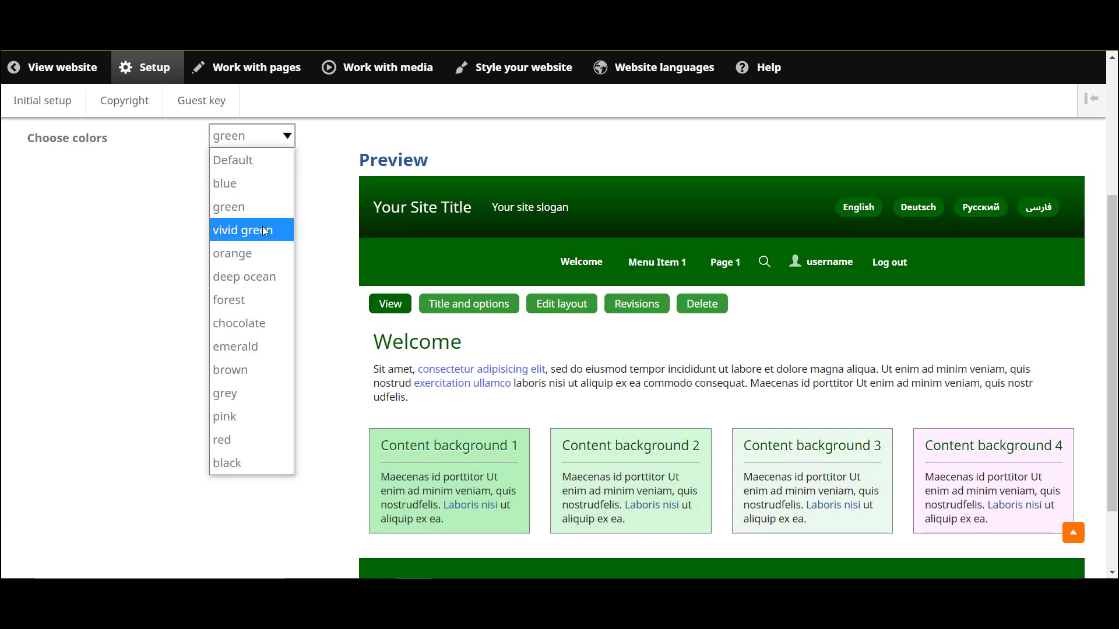
click(265, 231)
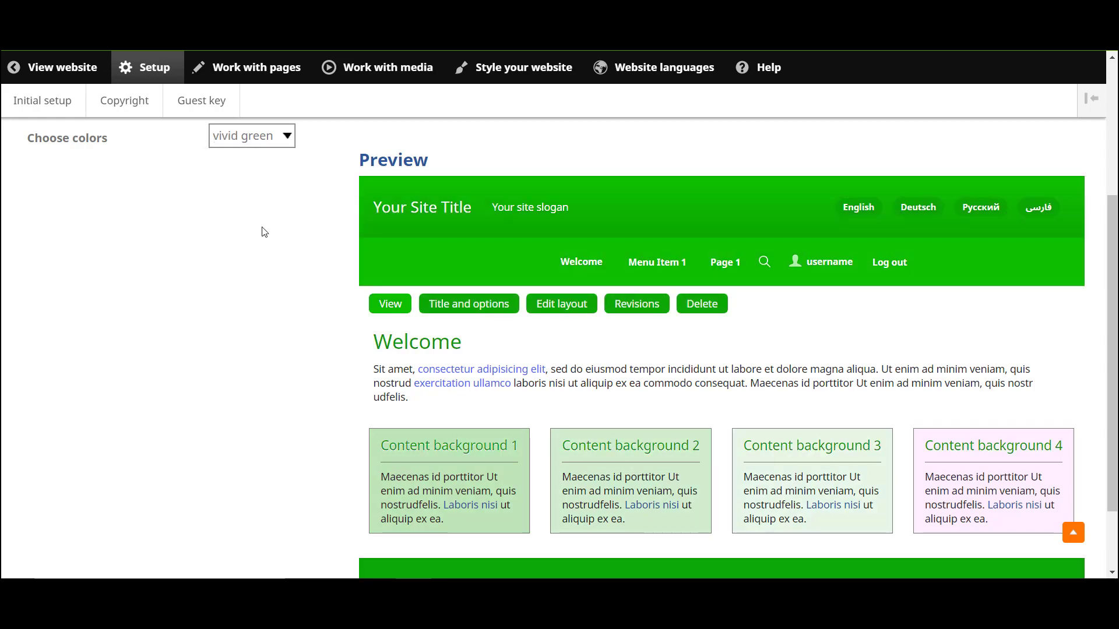
- Step through the further color schemes to emerald, and save it as the website's colors
key(Down)
key(Down)
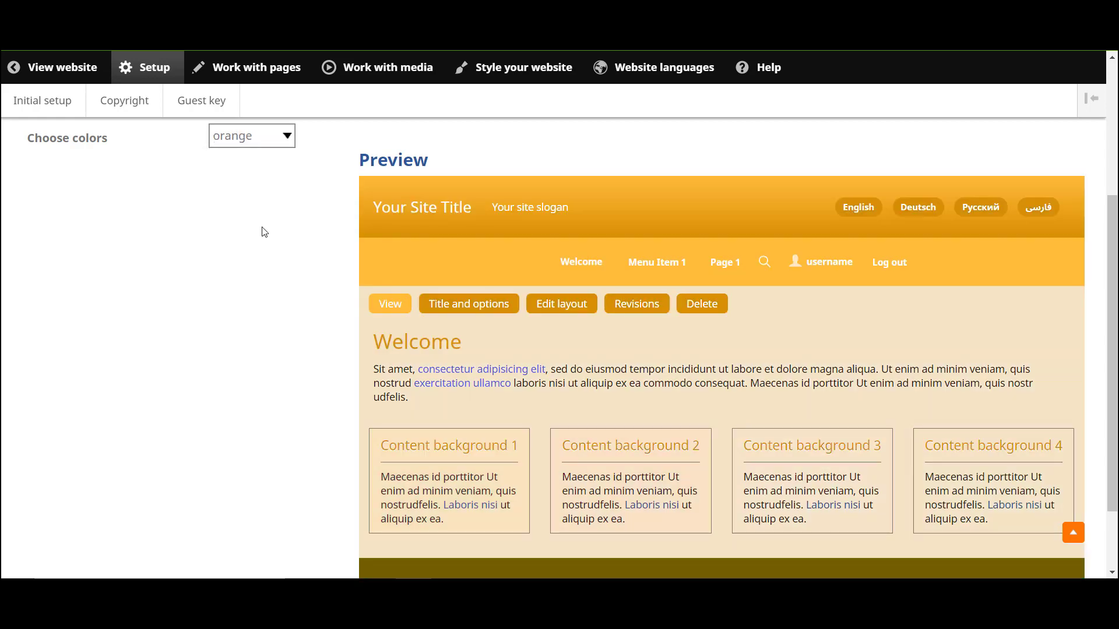
key(Down)
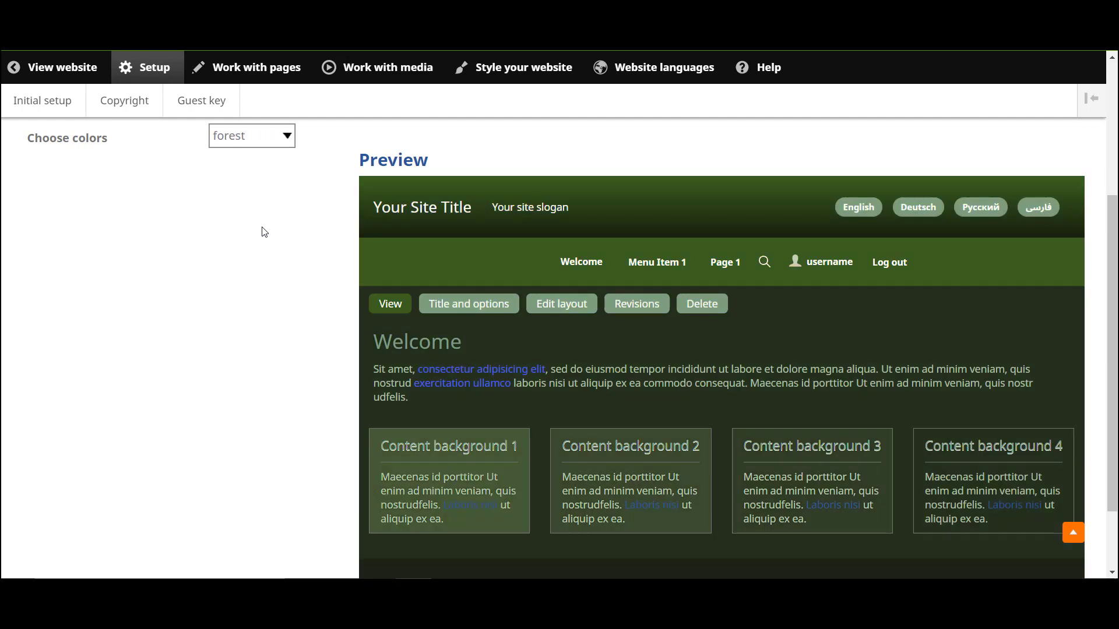
key(Down)
key(Down)
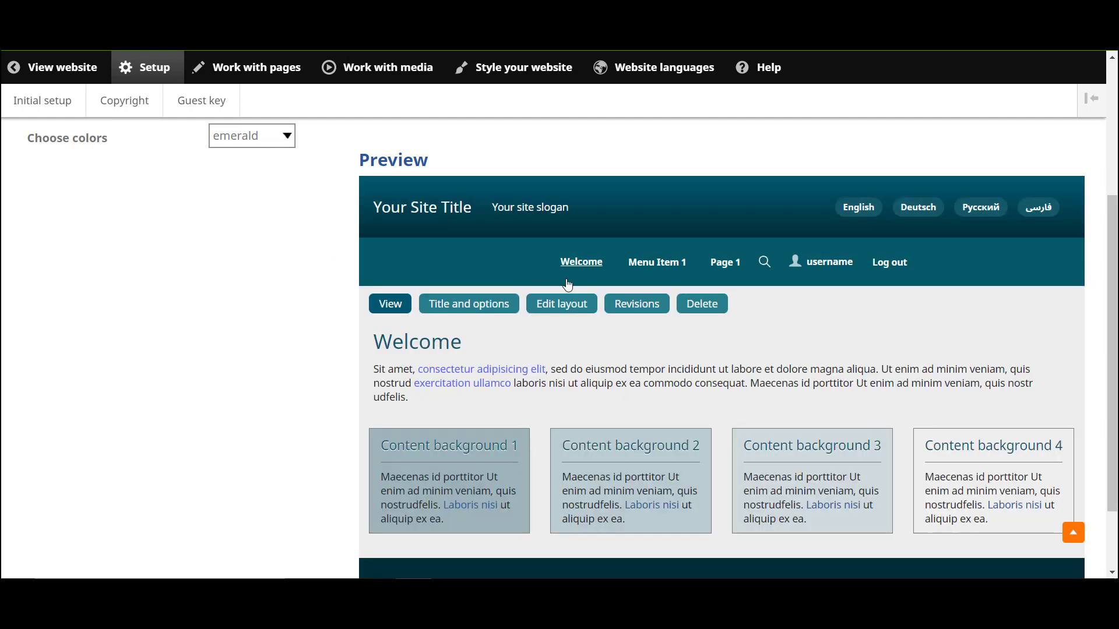
drag(1111, 334, 1063, 497)
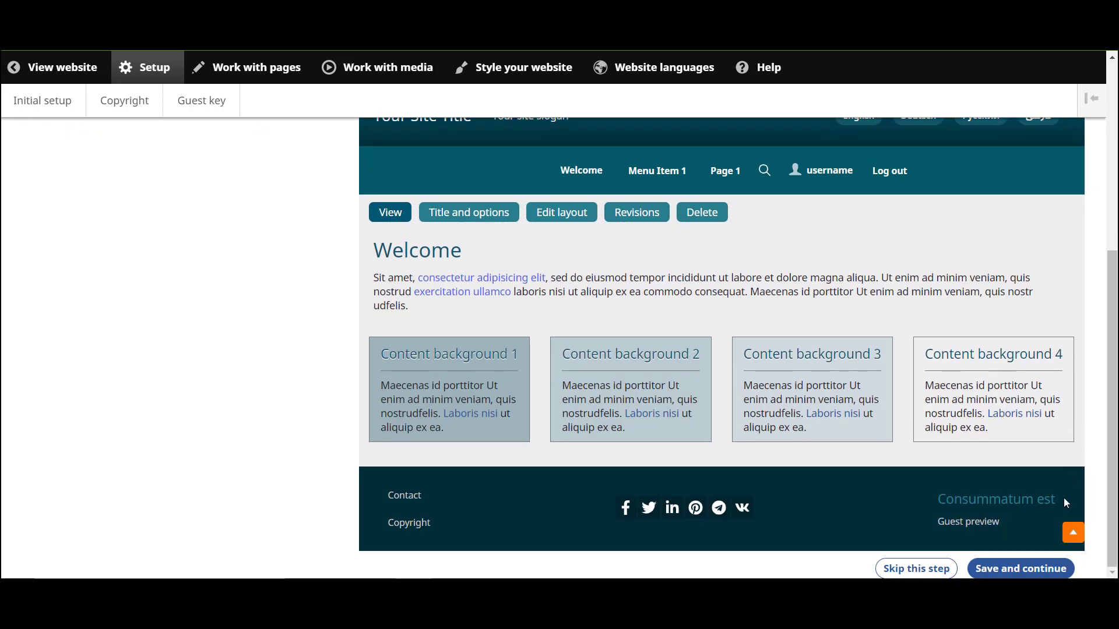
click(1011, 569)
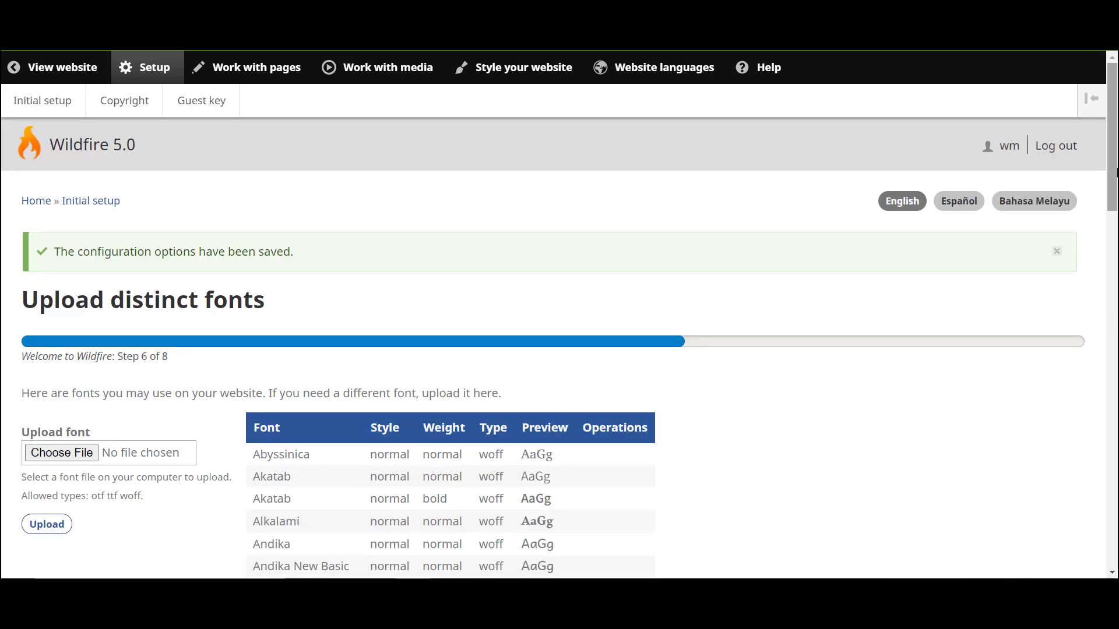
- Upload the font file Utroligt.otf from the utroligt folder to the website's fonts and continue to font assignment
drag(1114, 182, 1114, 239)
scroll(205, 307, up, 2)
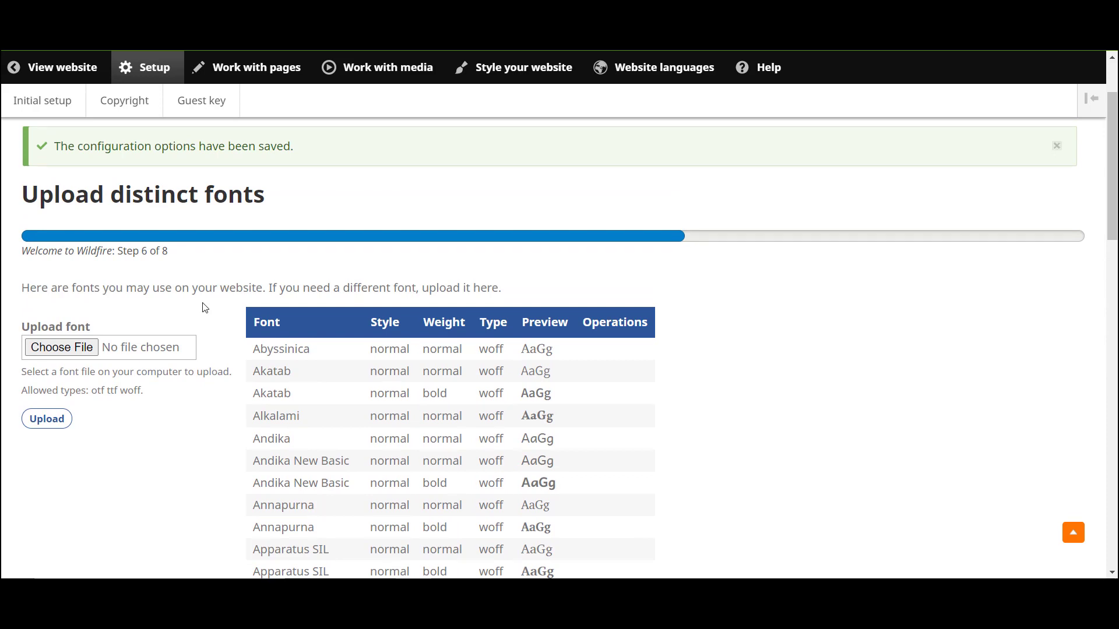
click(72, 351)
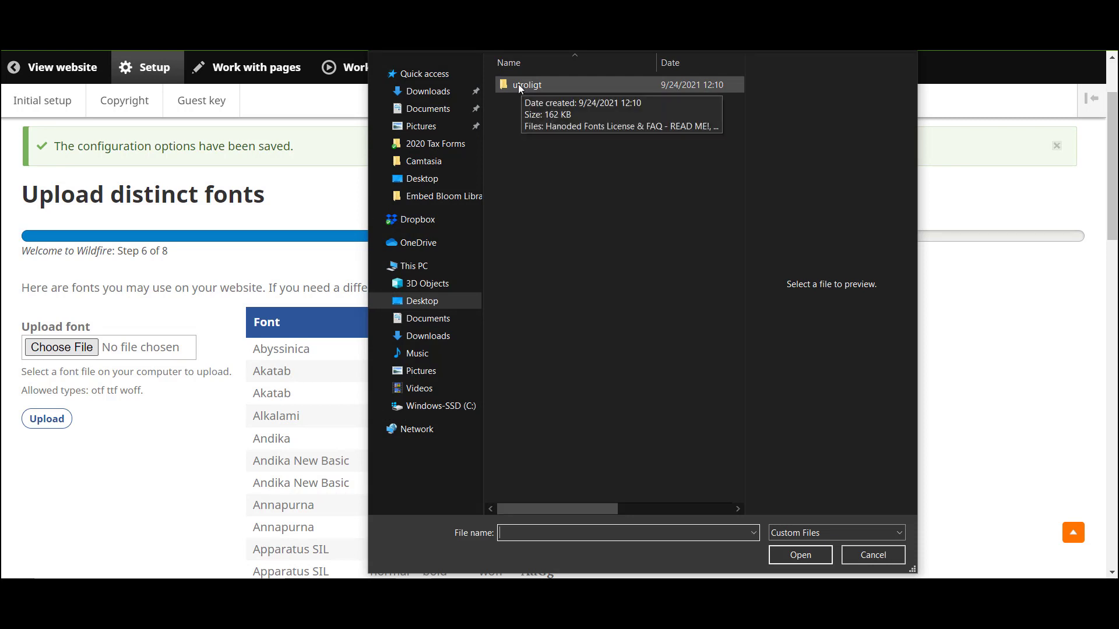
double_click(518, 84)
click(516, 83)
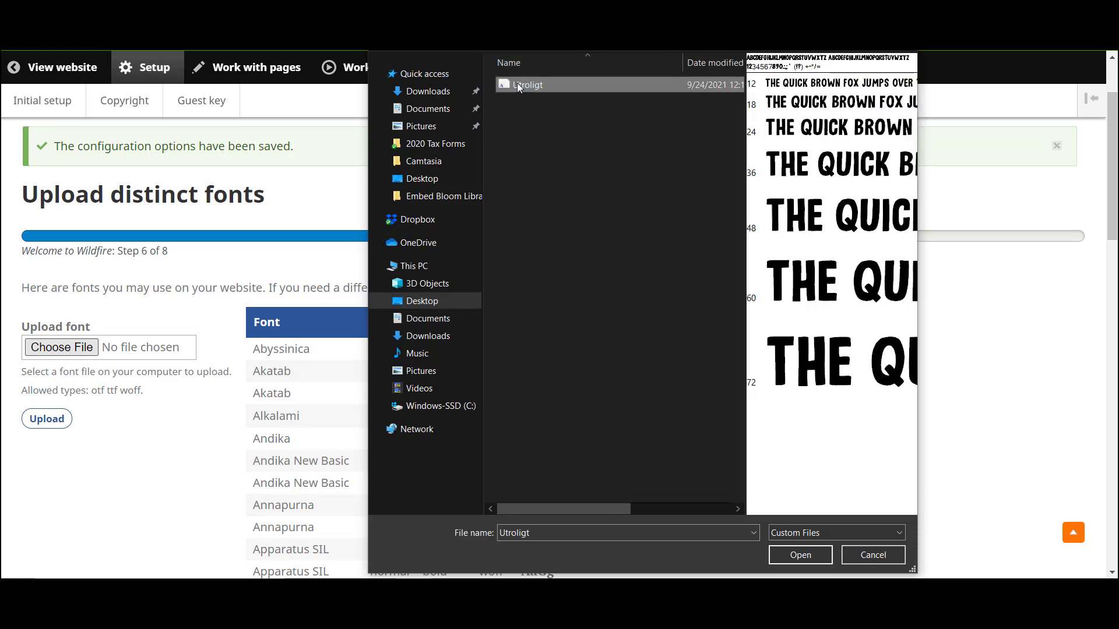
click(786, 550)
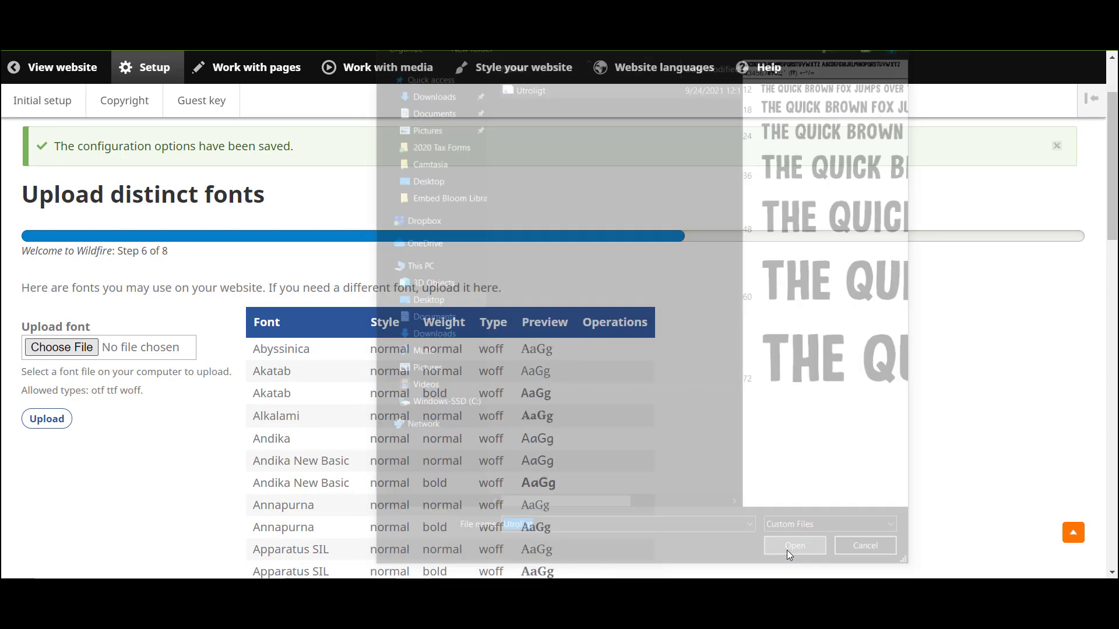
click(47, 416)
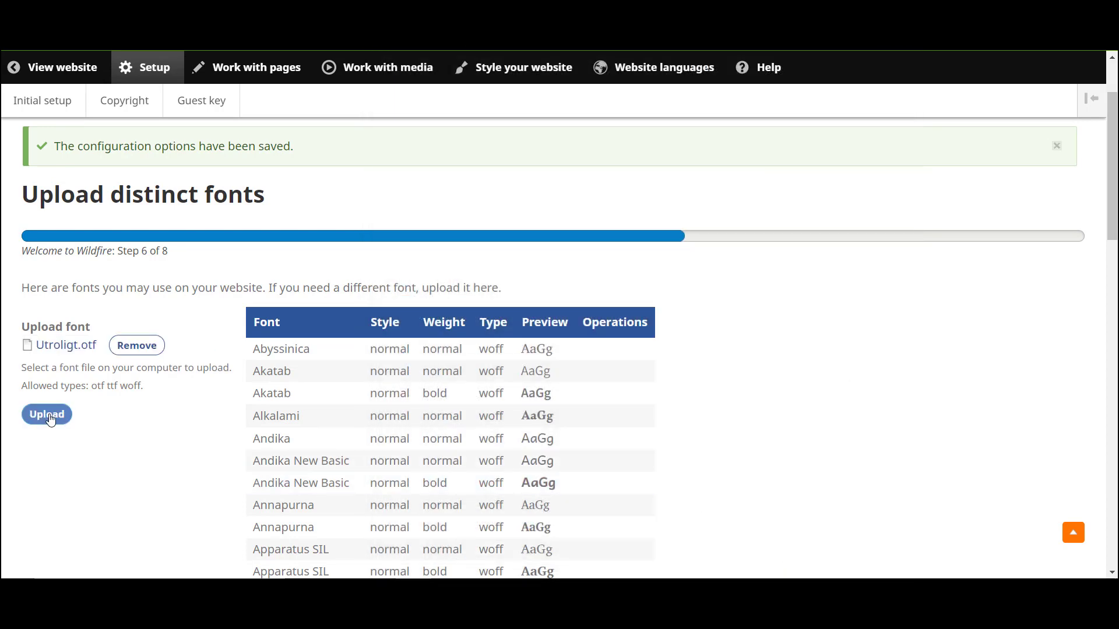
drag(1112, 190, 1011, 544)
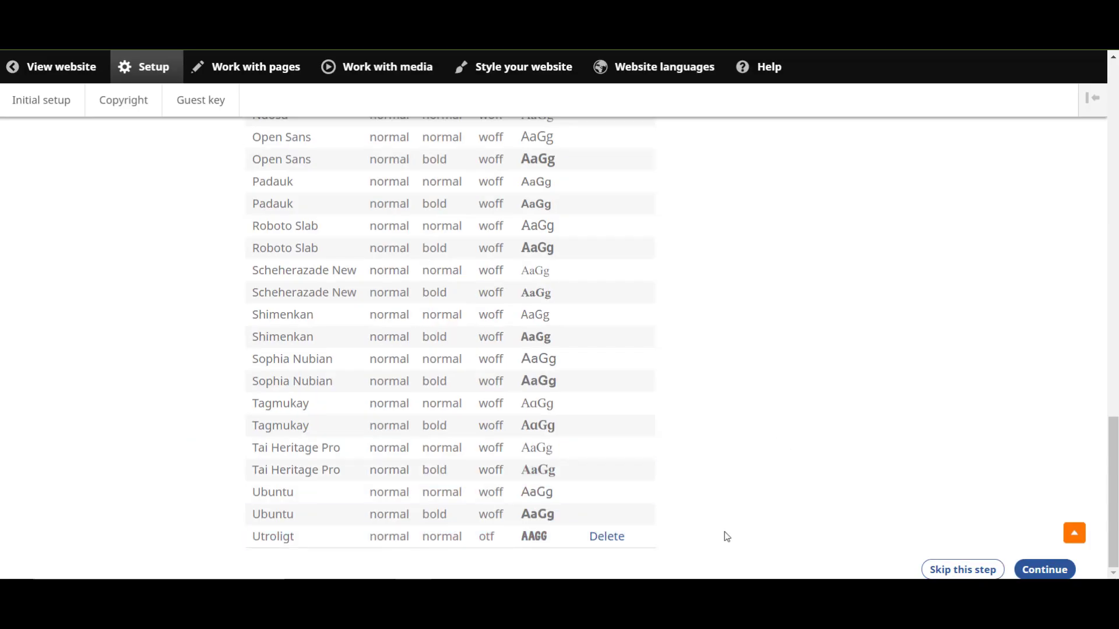
click(1024, 570)
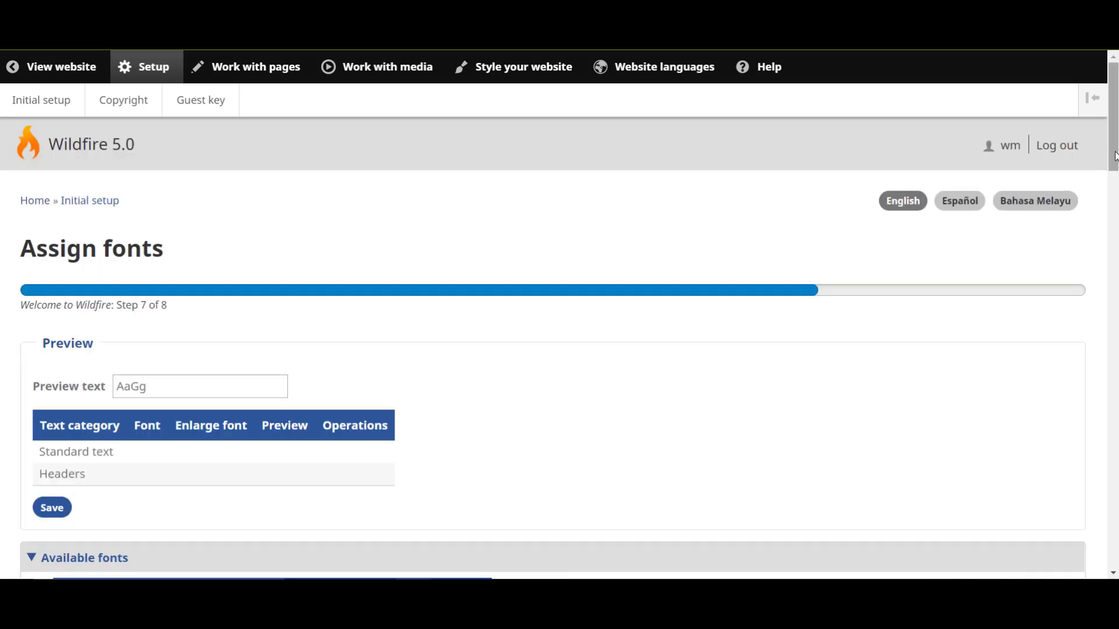
- Assign Istok Web bold to Headers and Istok Web normal to Standard text, then save and continue
scroll(1107, 233, down, 4)
drag(1102, 201, 1102, 204)
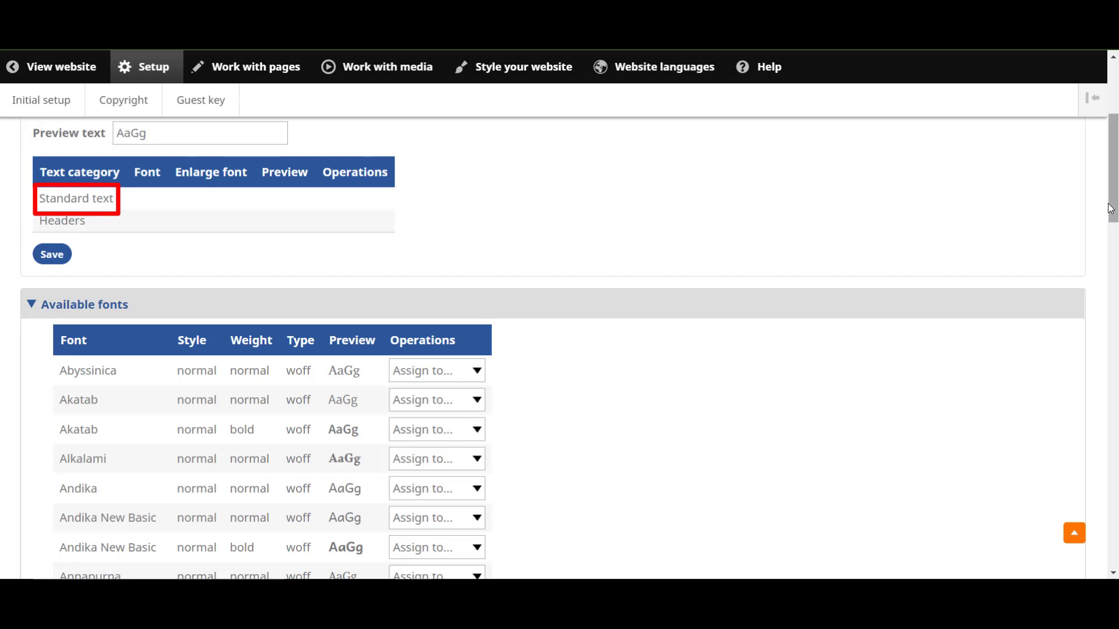
drag(1112, 209, 1082, 370)
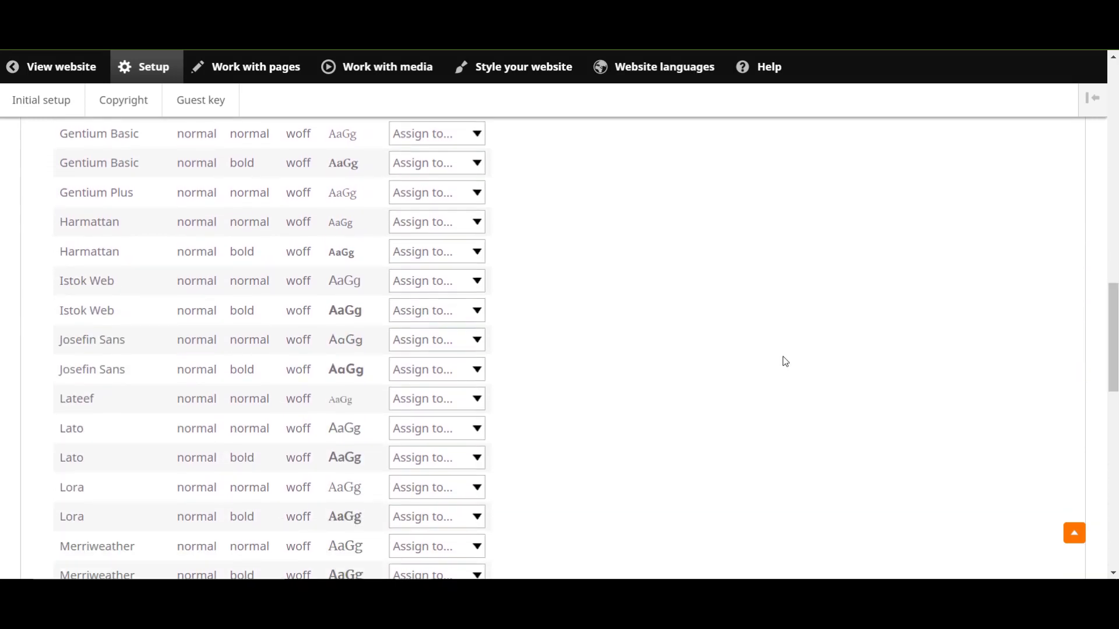
click(474, 311)
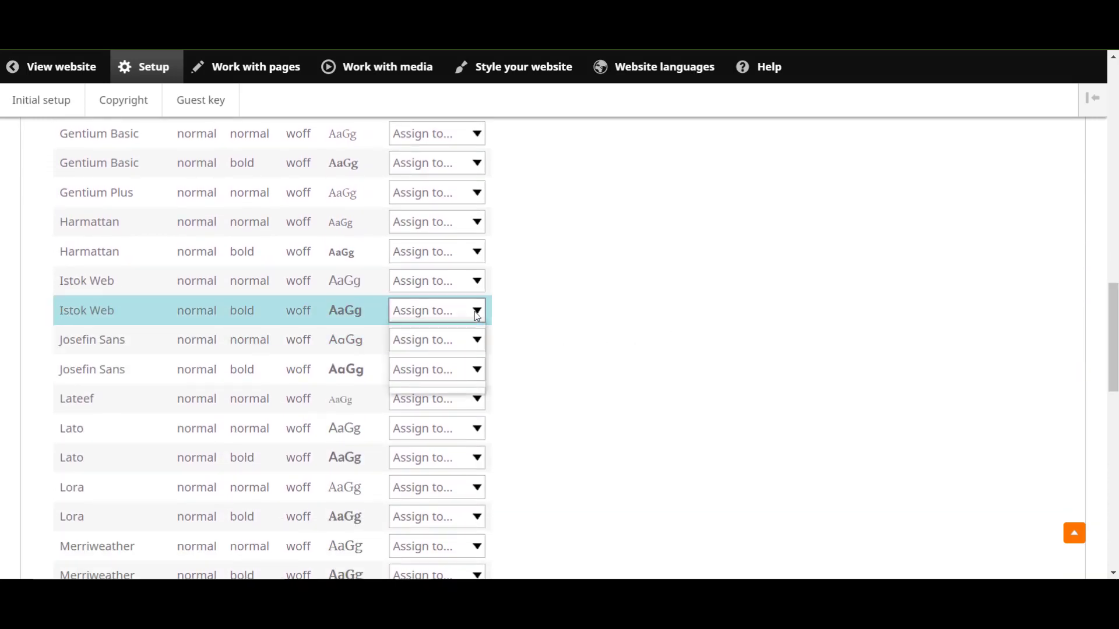
click(457, 381)
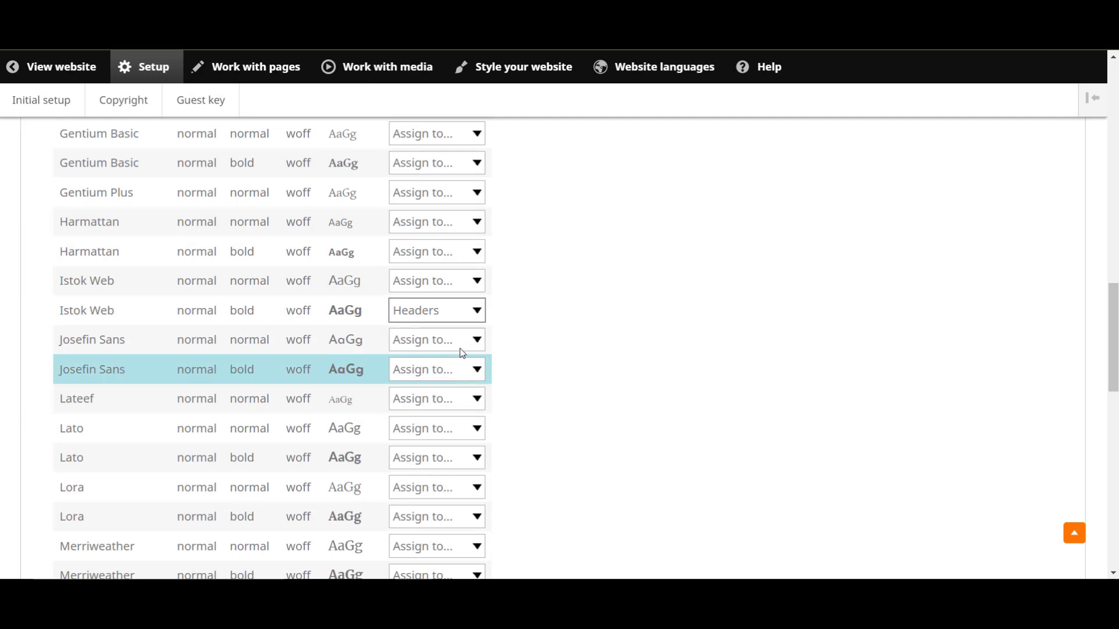
click(474, 281)
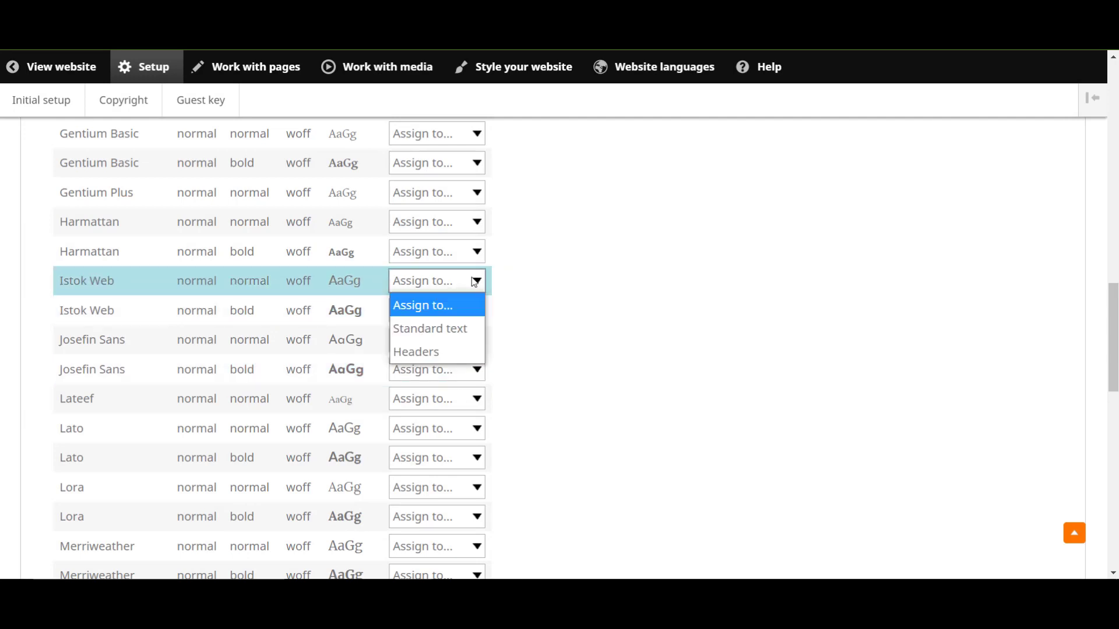
click(454, 334)
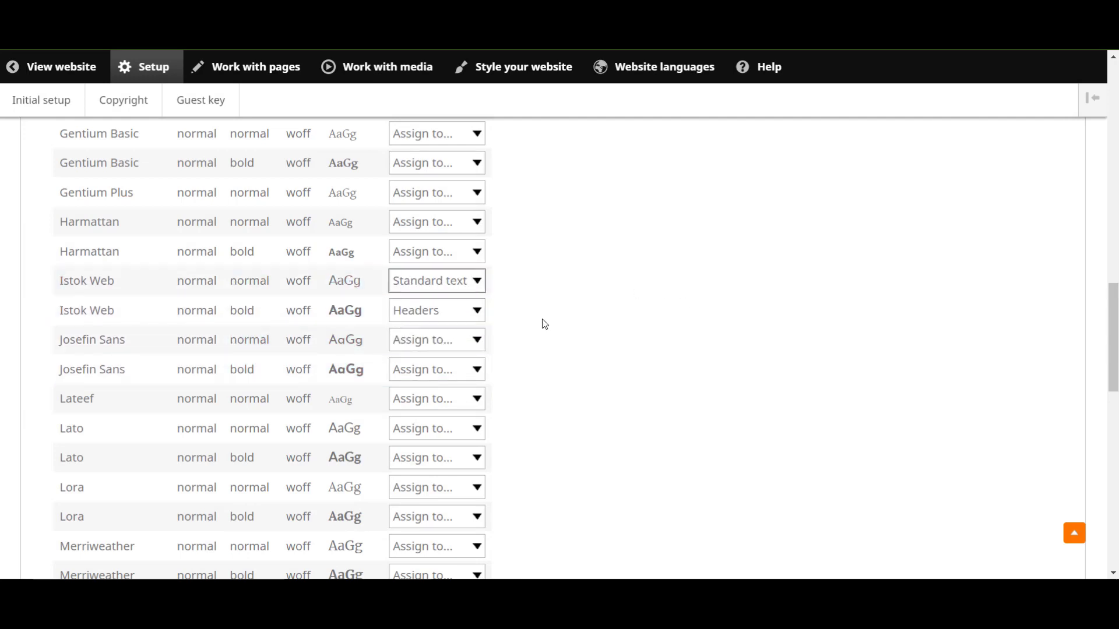
drag(1116, 331, 1065, 509)
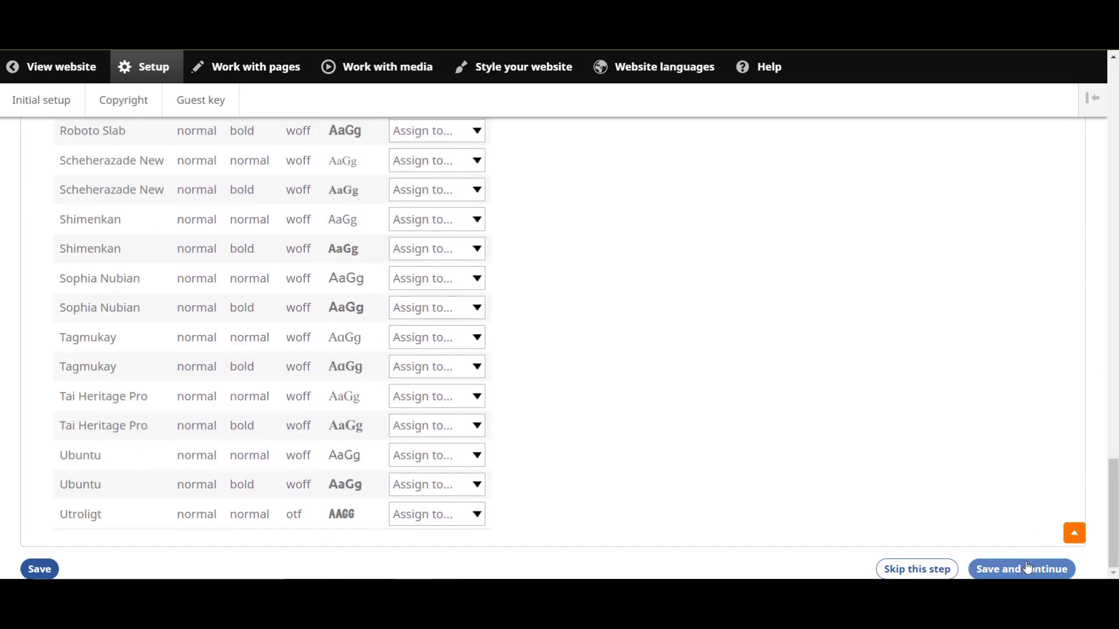
click(999, 563)
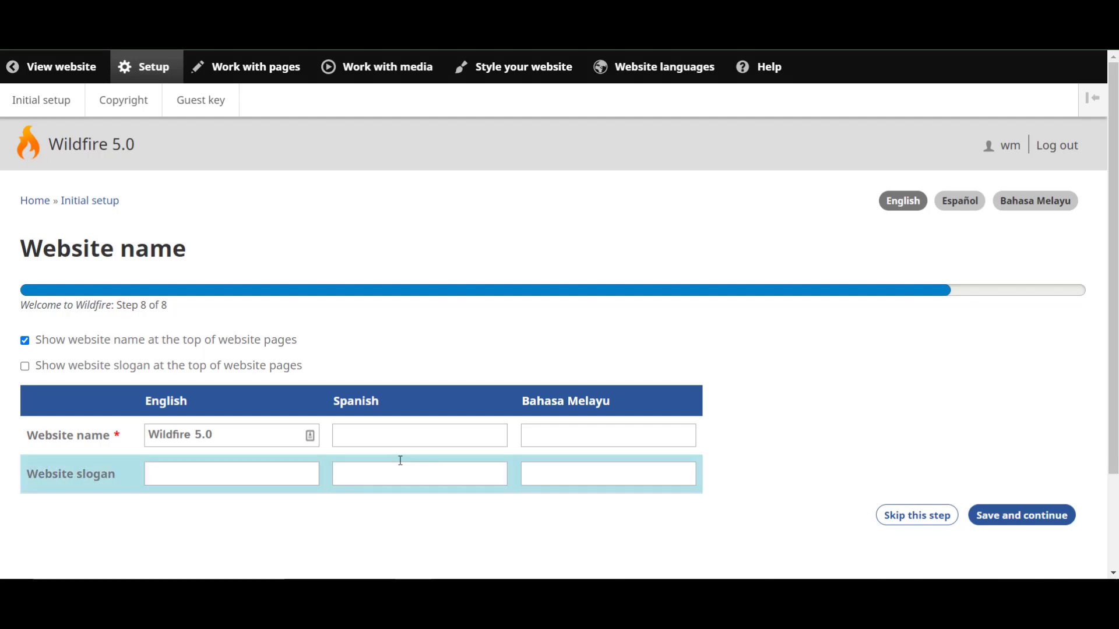
- Enter Template Website as the English website name, leave the slogan empty, and finish the initial setup
triple_click(211, 435)
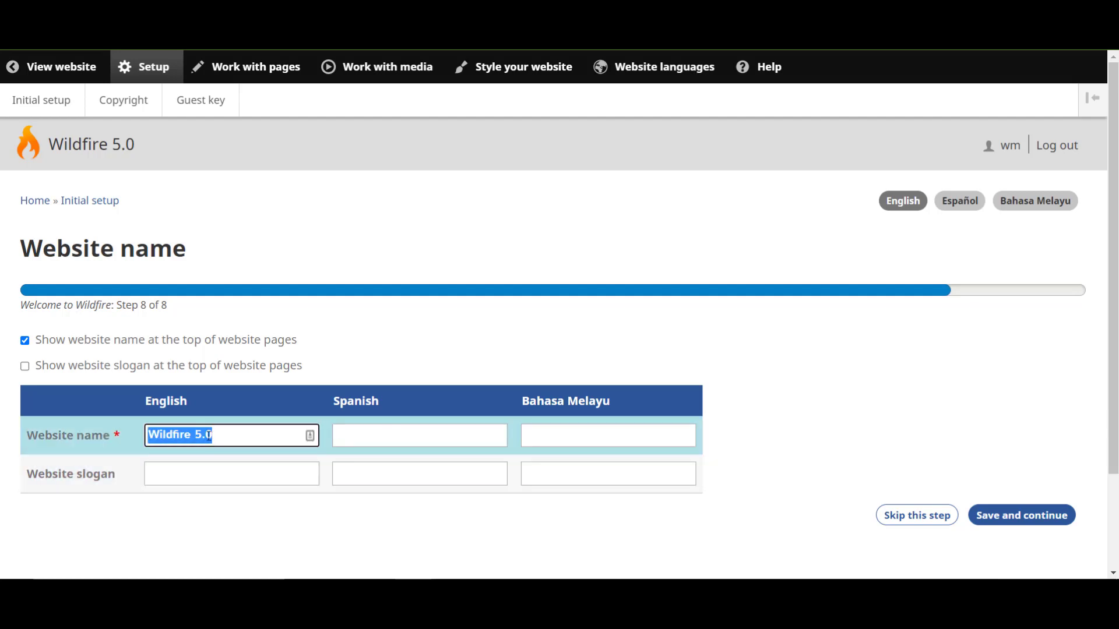
text(Template Website)
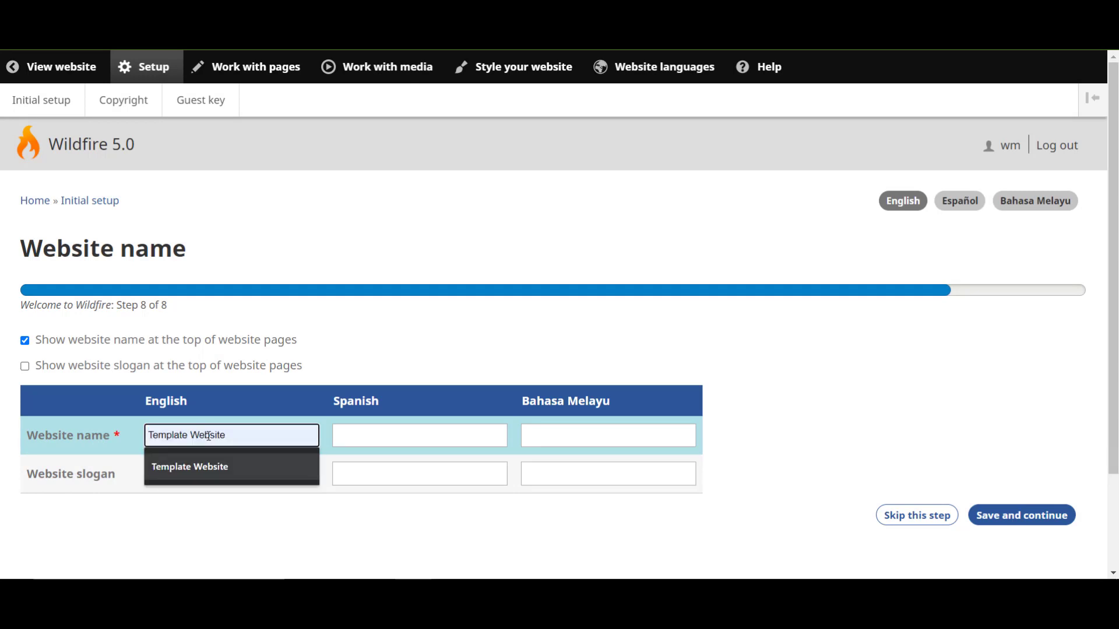
key(Tab)
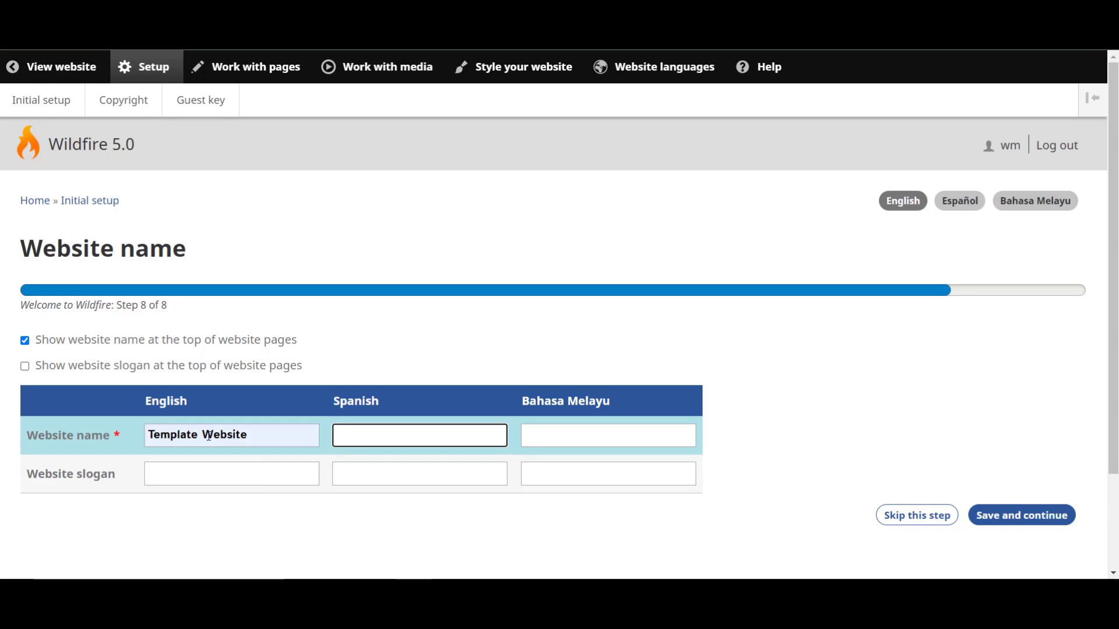
click(209, 436)
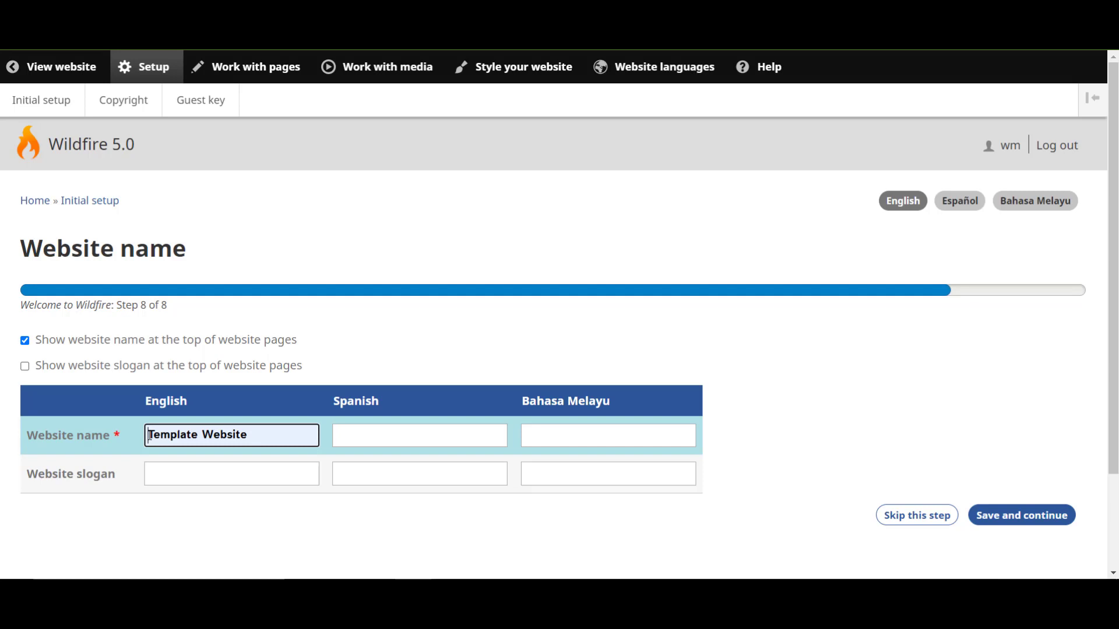
click(148, 477)
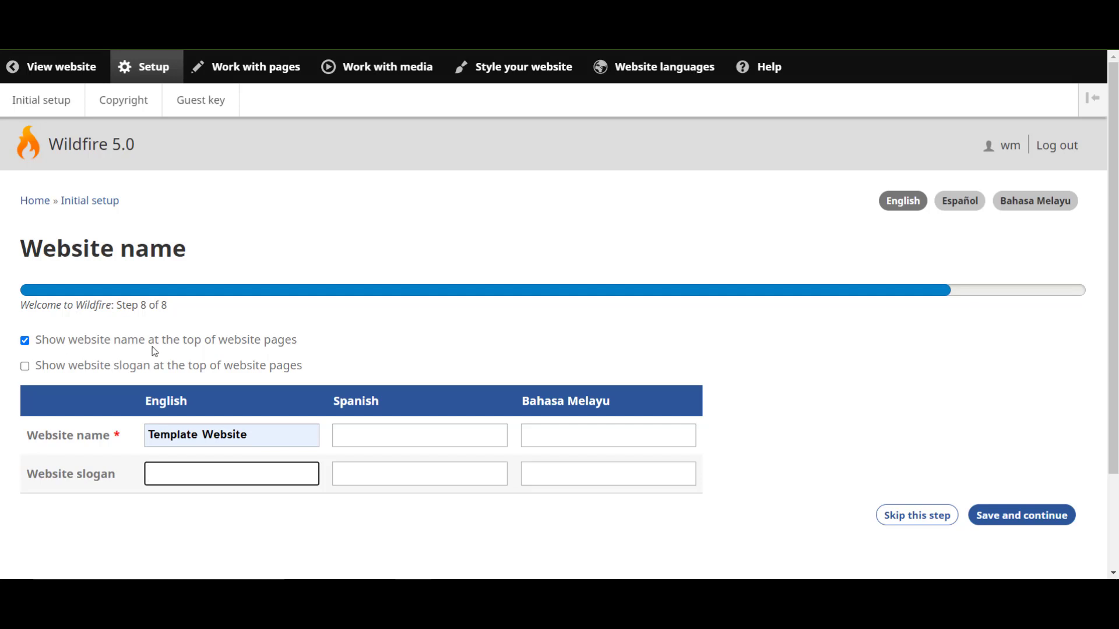
click(1001, 521)
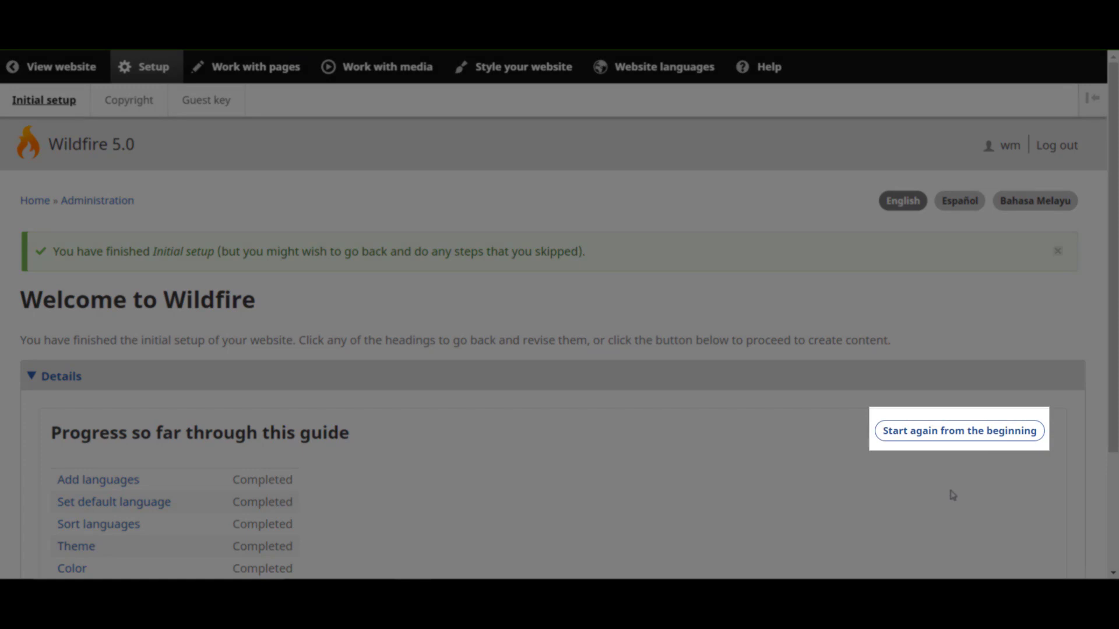
scroll(946, 490, down, 3)
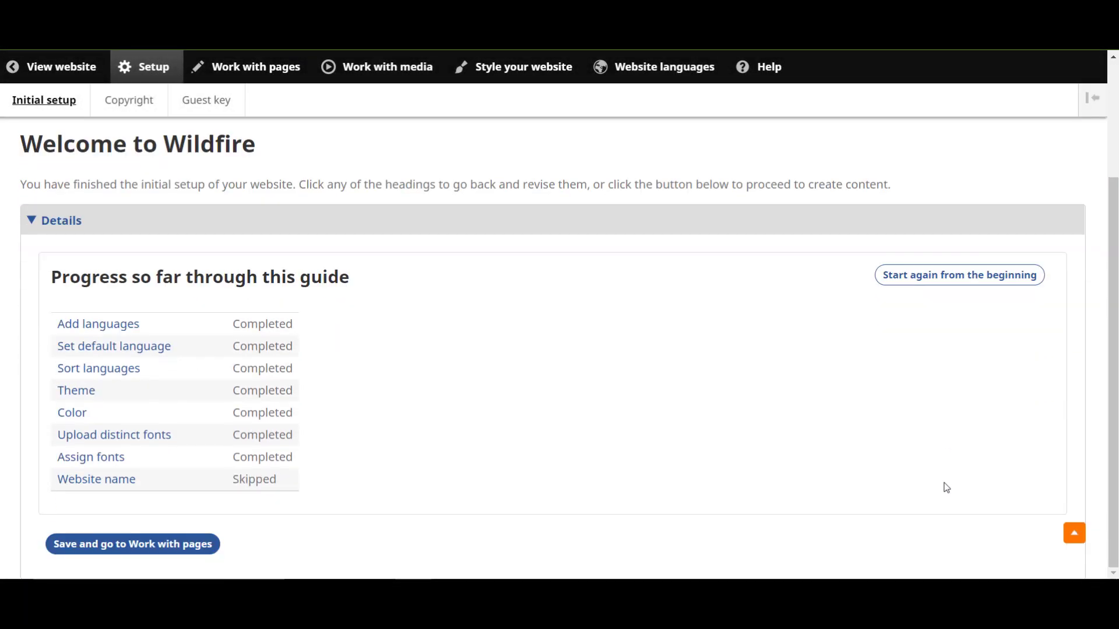